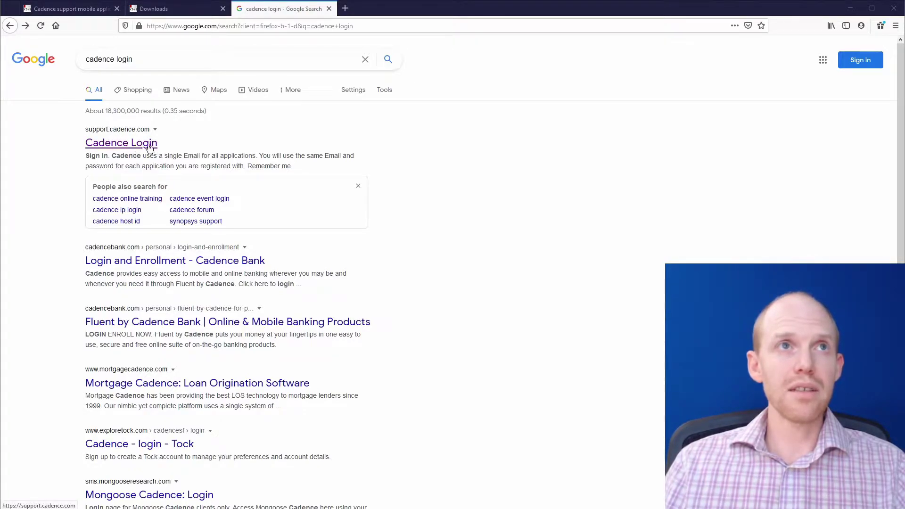
# Step: Open the Windows downloads for OrCAD/Allegro 17.4 (SPB174) from Cadence support's Download Software page and highlight the 04 Jan 2021 Download Manager entry
pyautogui.click(61, 9)
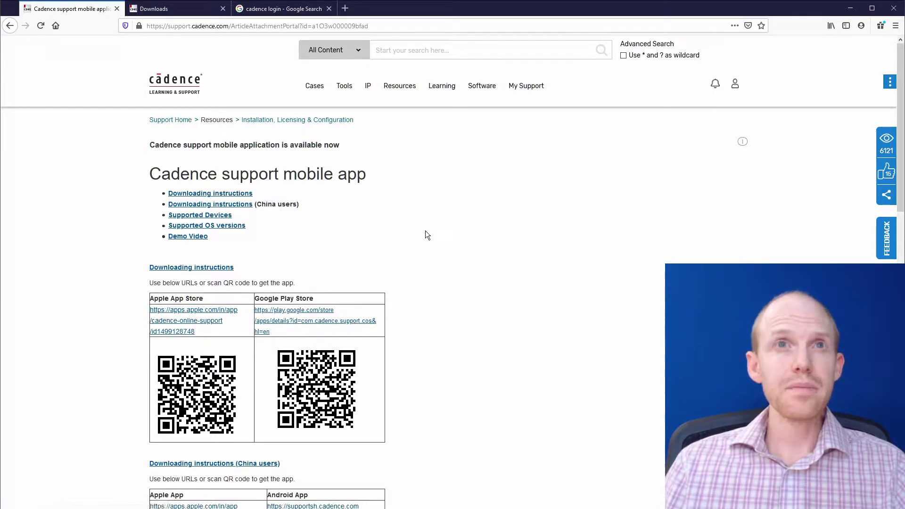
pyautogui.moveTo(490, 87)
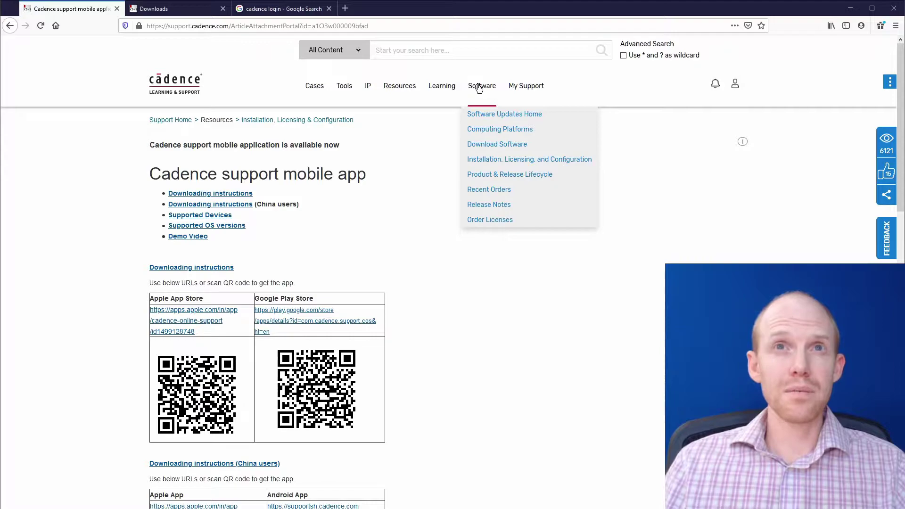
pyautogui.click(495, 148)
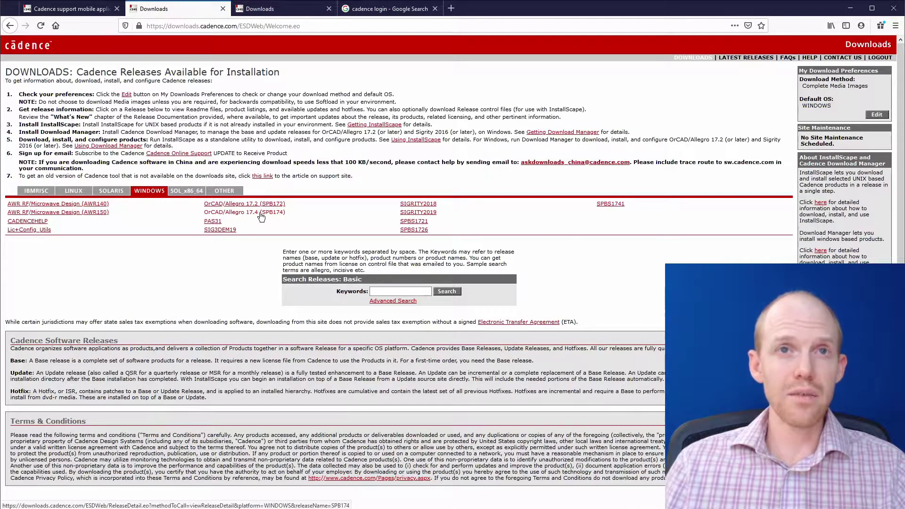
pyautogui.click(261, 213)
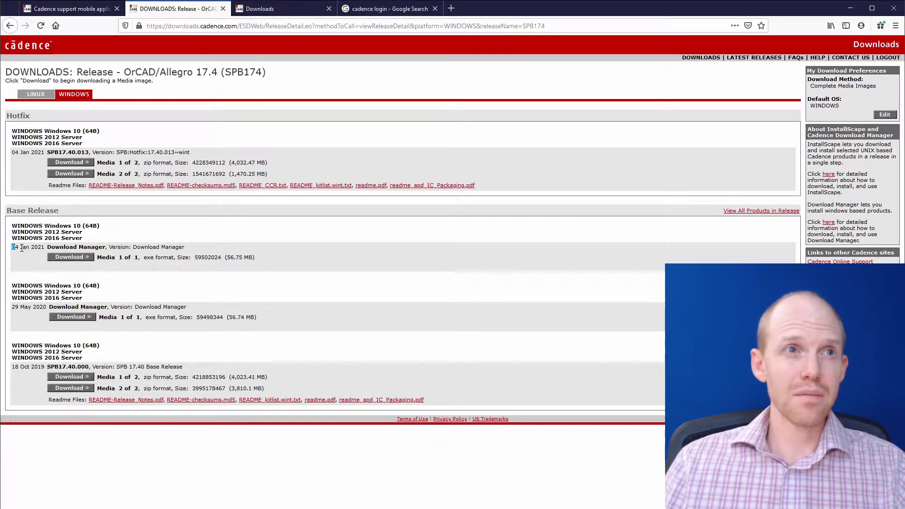
pyautogui.moveTo(29, 248); pyautogui.dragTo(191, 248)
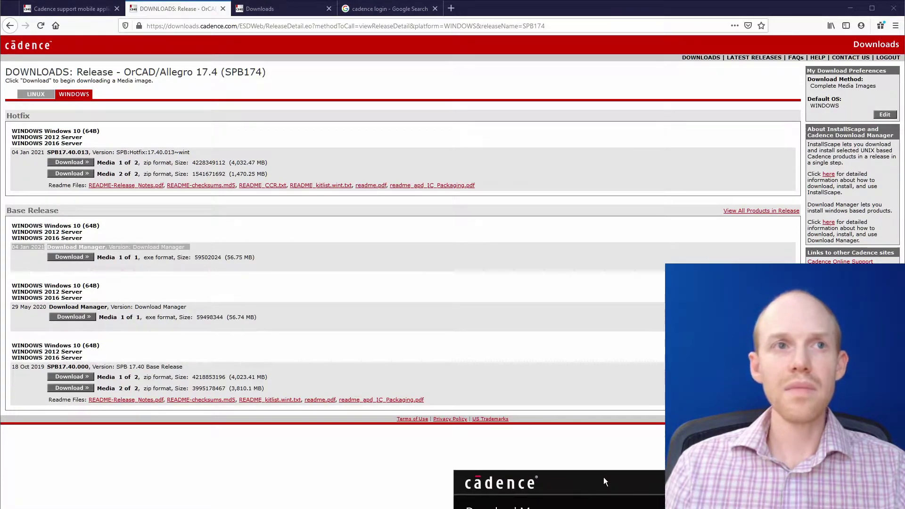
# Step: Switch to the Cadence Download Manager, mark the Cadence OrCAD and Allegro 17.4-2019 package, and close the manager
pyautogui.moveTo(603, 477); pyautogui.dragTo(290, 123)
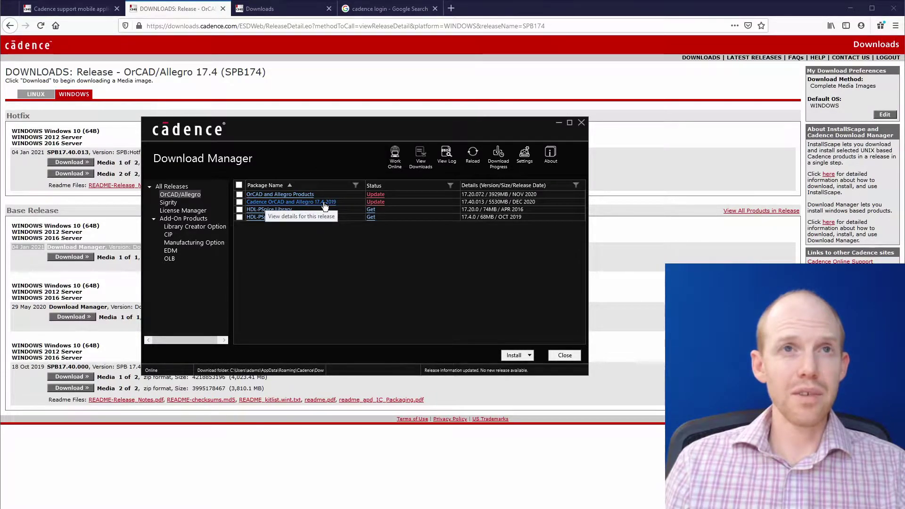
pyautogui.click(239, 202)
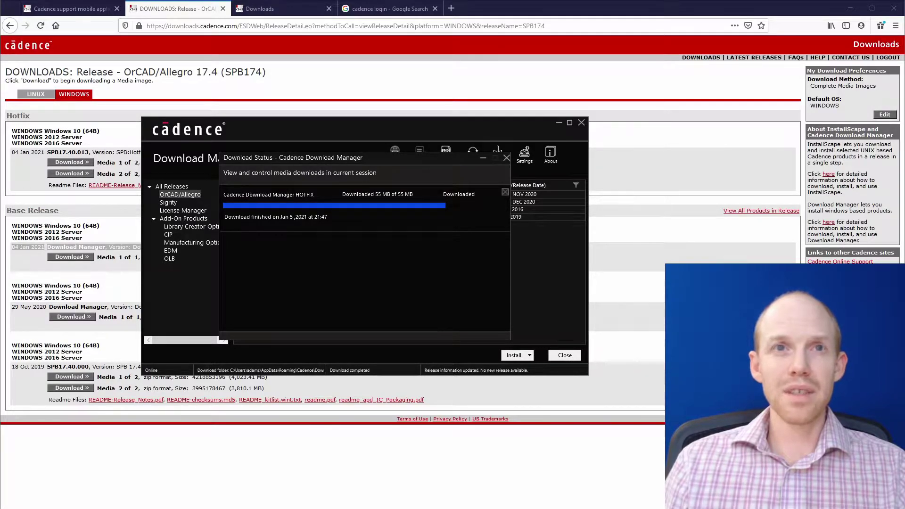
pyautogui.click(564, 355)
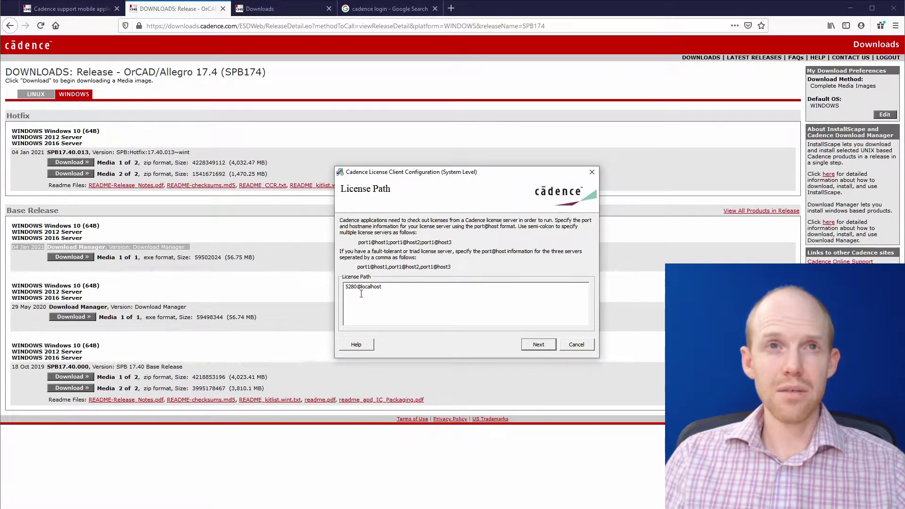
# Step: Examine the license path format and entry in the Cadence License Client Configuration, leaving it without applying changes
pyautogui.moveTo(382, 286); pyautogui.dragTo(318, 286)
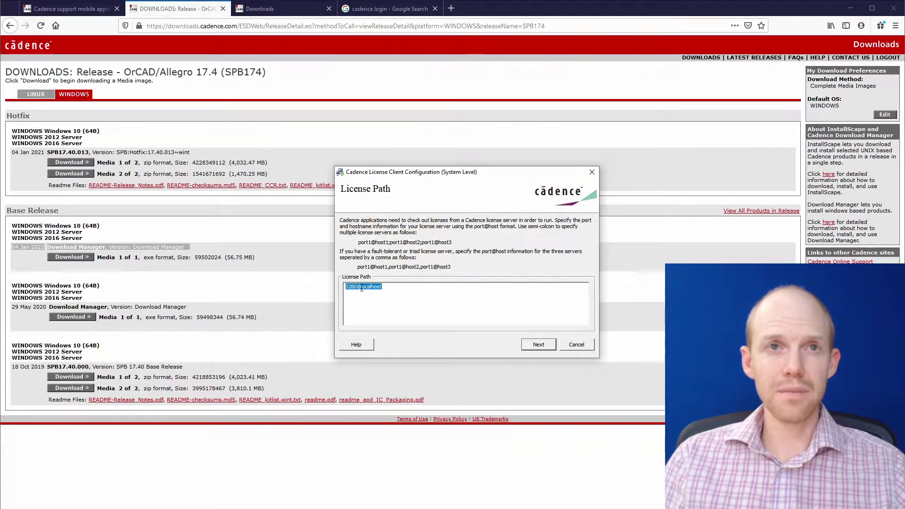
pyautogui.click(391, 287)
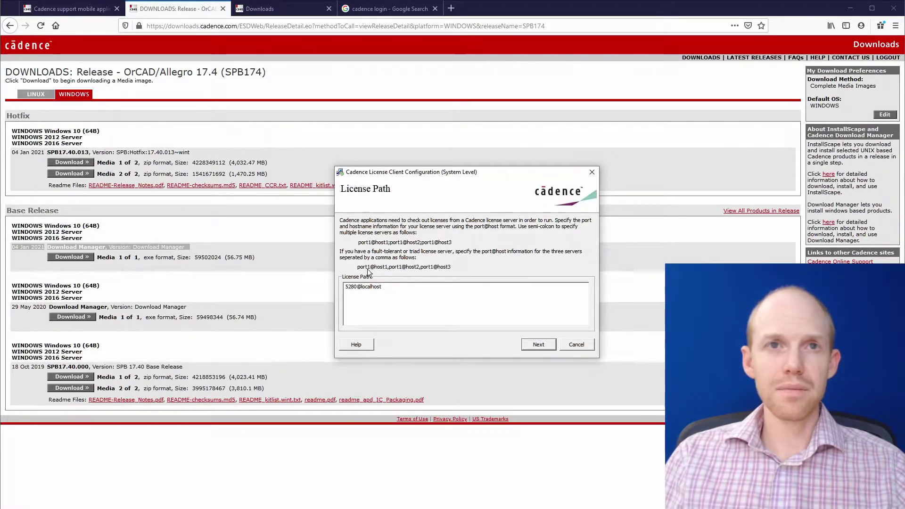
pyautogui.click(504, 496)
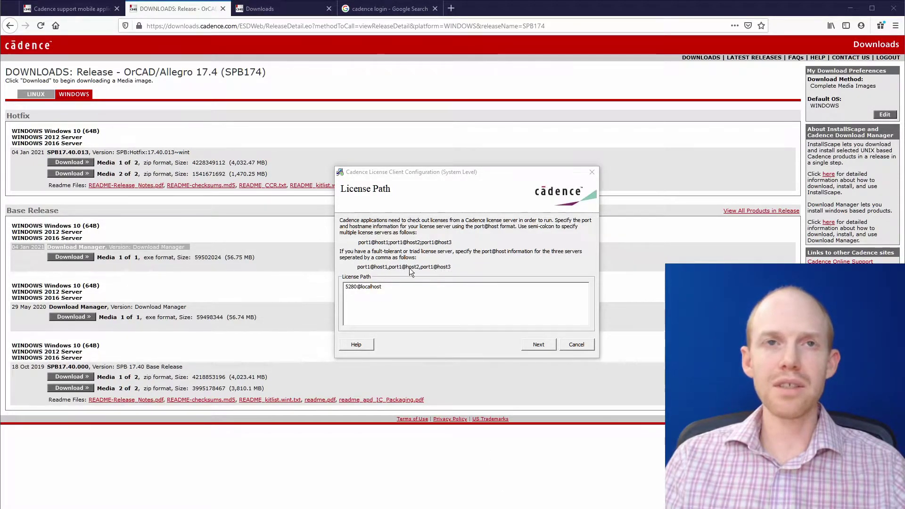
pyautogui.moveTo(410, 289); pyautogui.dragTo(354, 285)
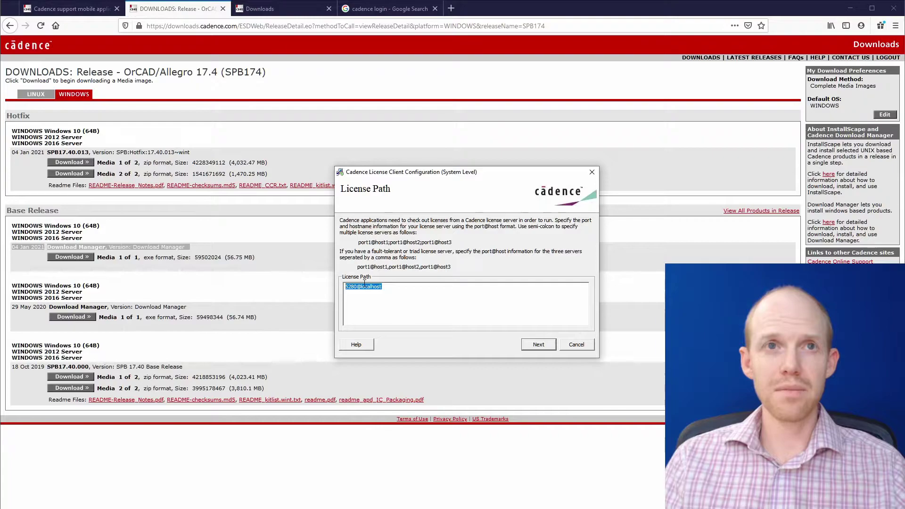
pyautogui.click(587, 344)
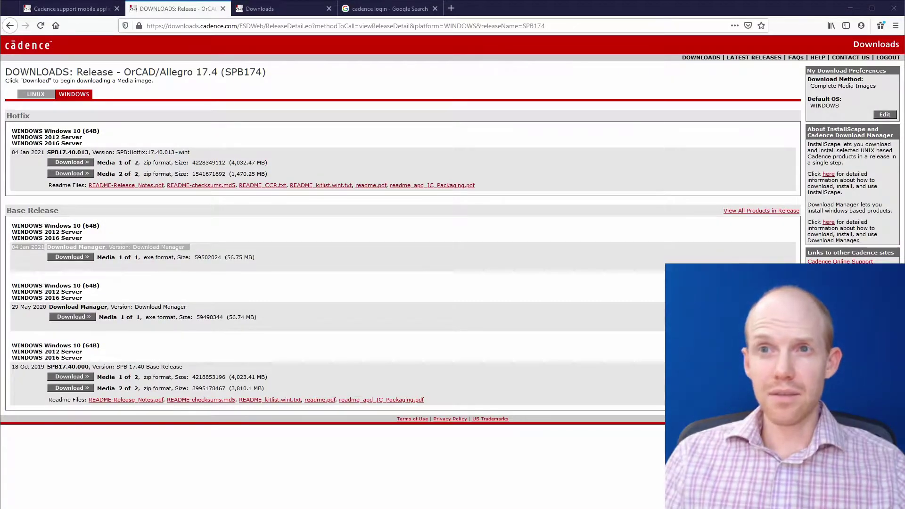
# Step: Switch to LMTOOLS and review the server status, start/stop options and service configuration, including the path to the license file
pyautogui.moveTo(745, 271); pyautogui.dragTo(475, 181)
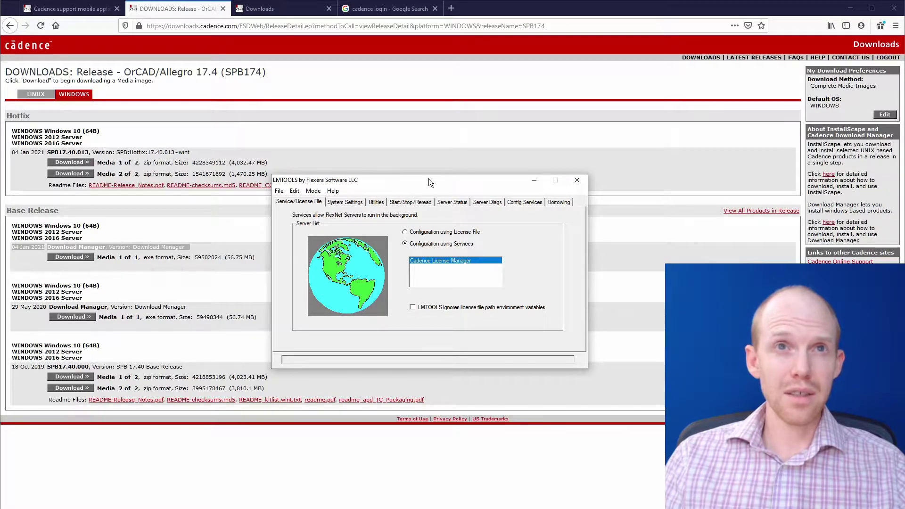
pyautogui.moveTo(428, 179); pyautogui.dragTo(405, 152)
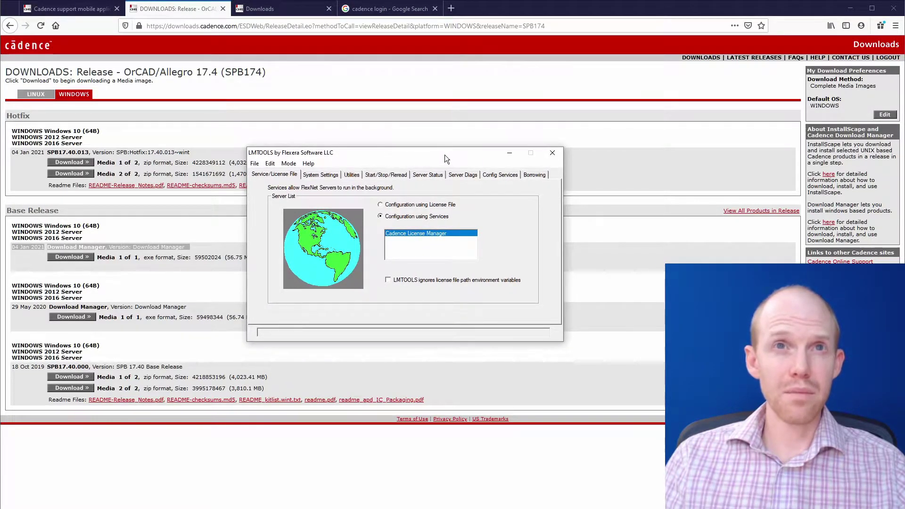
pyautogui.click(419, 175)
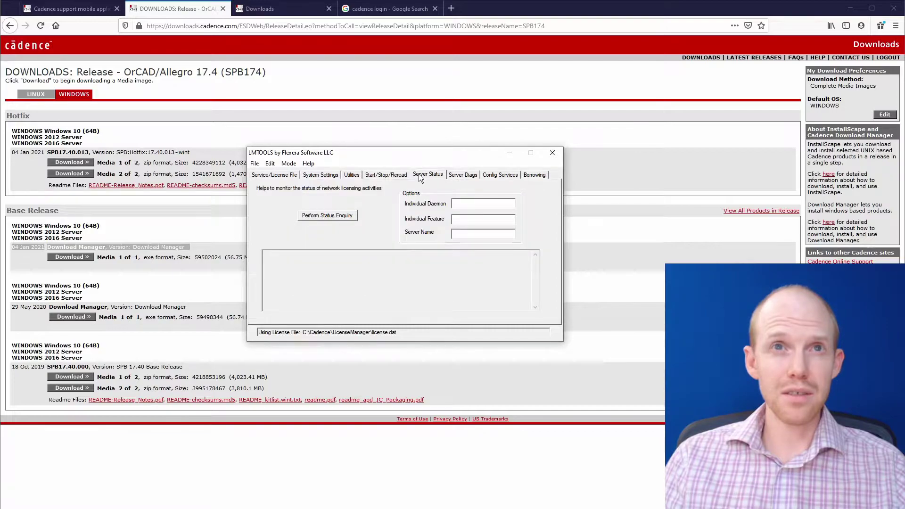
pyautogui.click(382, 175)
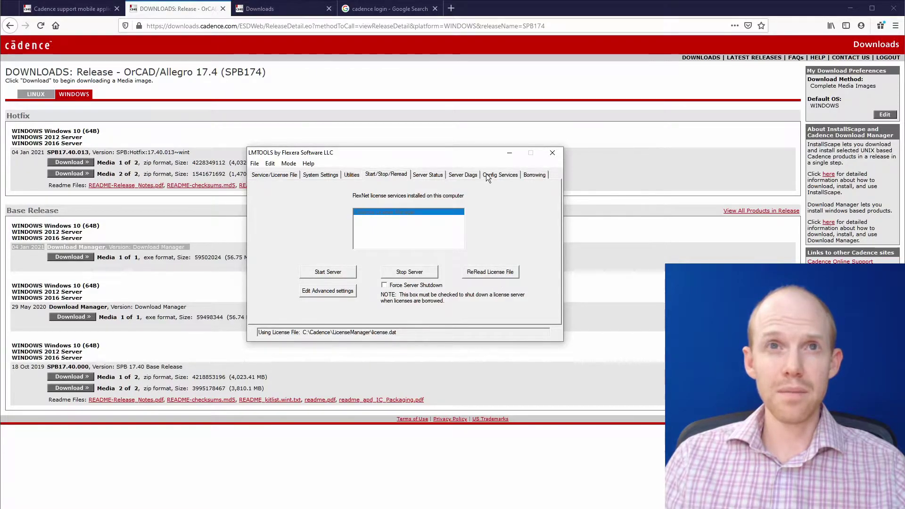
pyautogui.click(501, 174)
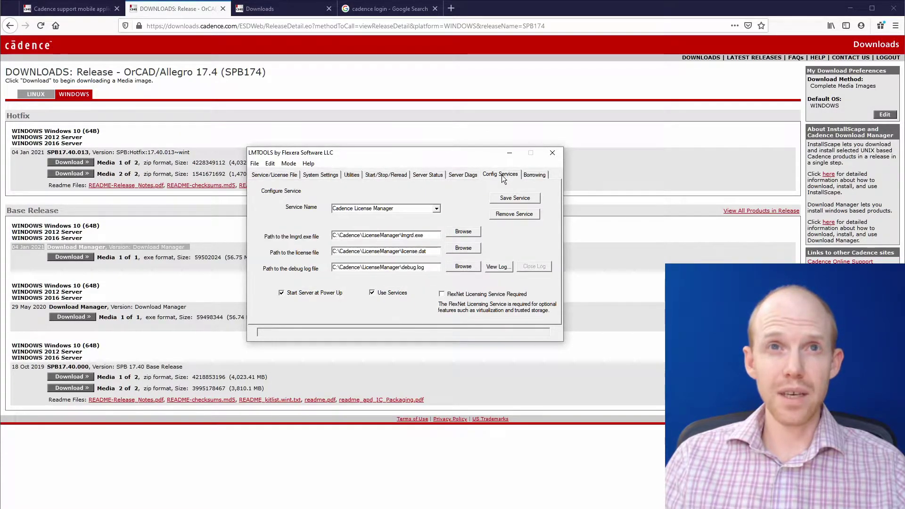
pyautogui.doubleClick(432, 251)
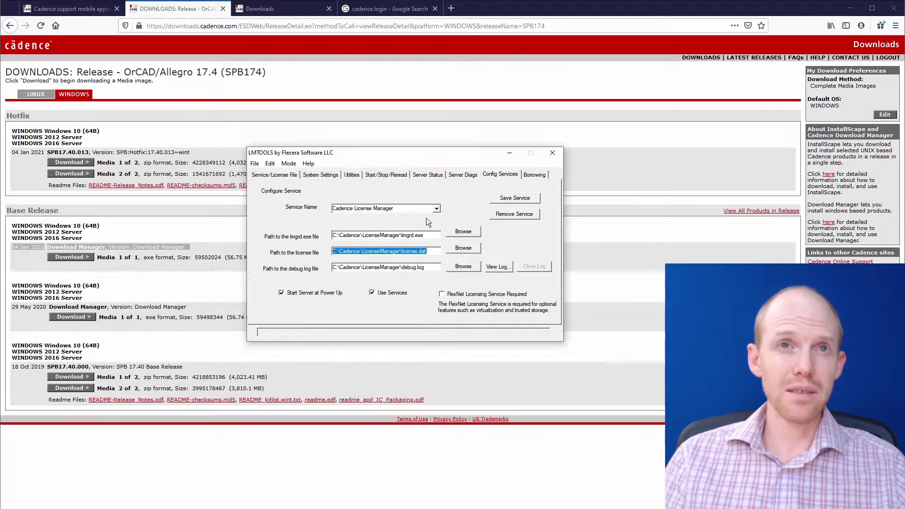
# Step: Review the options for starting and stopping the license server and rereading the license file, and close LMTOOLS
pyautogui.click(373, 175)
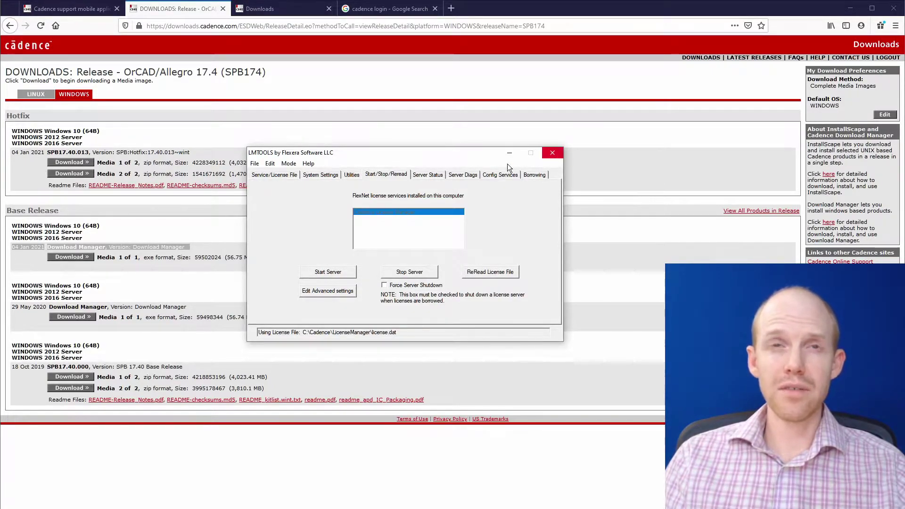
pyautogui.moveTo(524, 156); pyautogui.dragTo(538, 168)
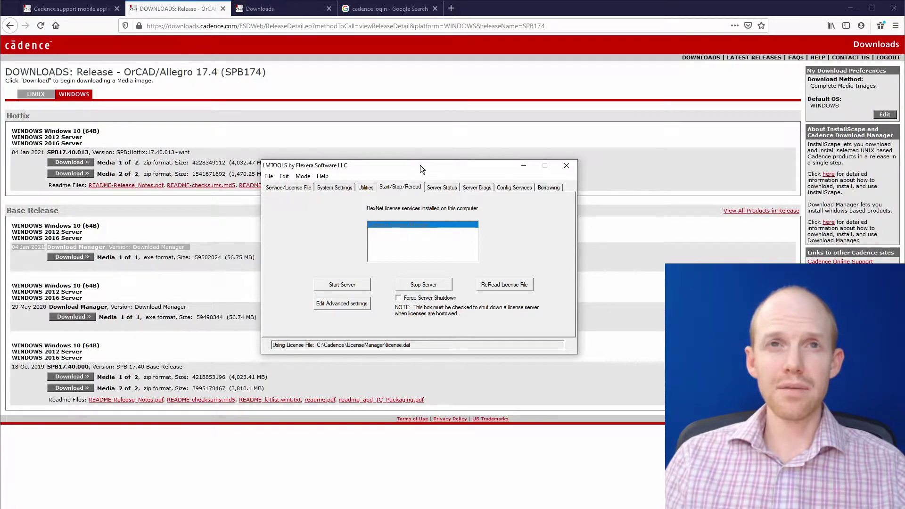
pyautogui.moveTo(424, 165); pyautogui.dragTo(469, 222)
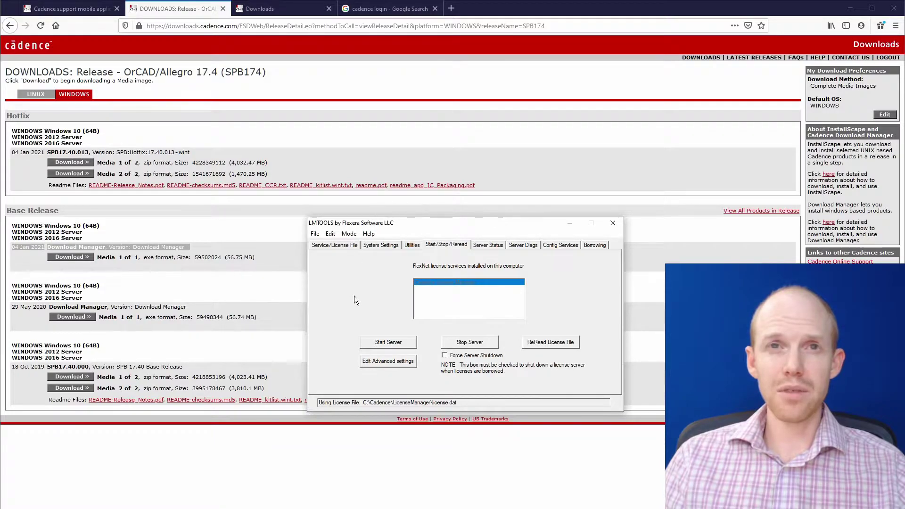
pyautogui.click(613, 225)
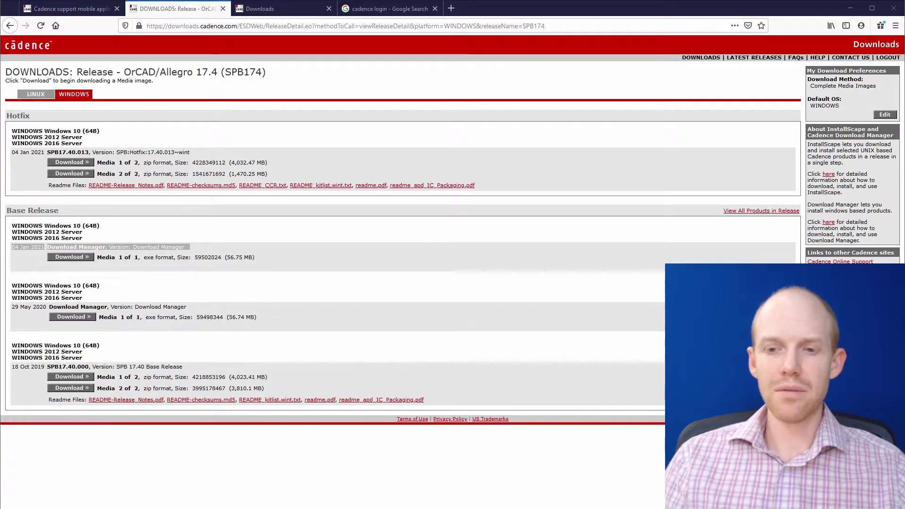
# Step: Switch to Notepad++ and read the license server stop and start commands in RestartLmServer.bat
pyautogui.hotkey('alt', 'Tab')
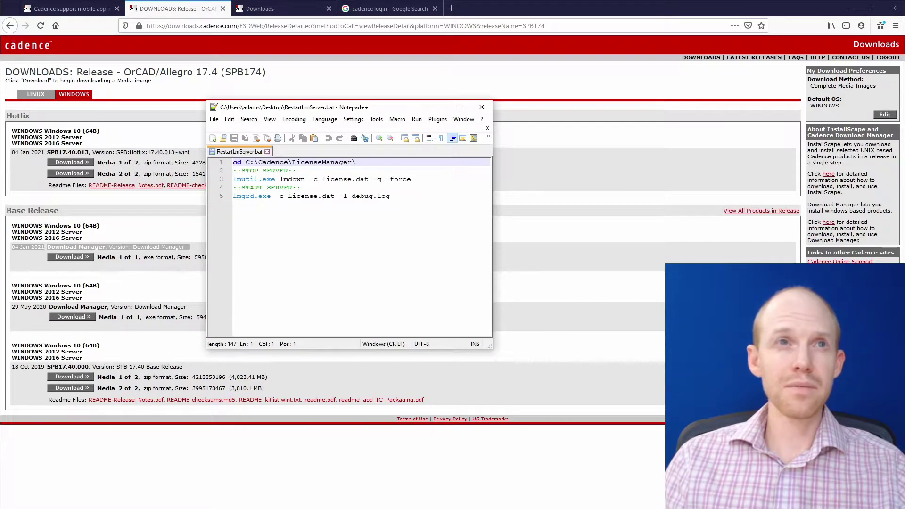
pyautogui.click(373, 162)
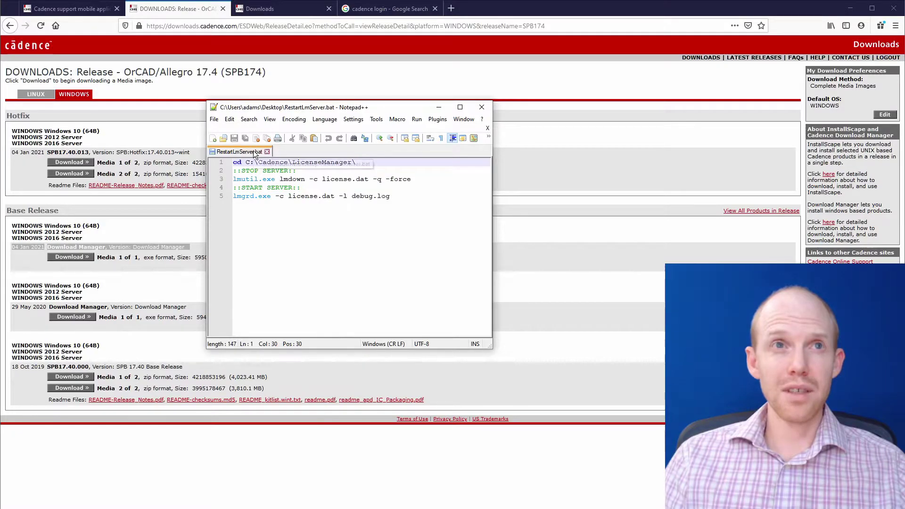
pyautogui.click(403, 198)
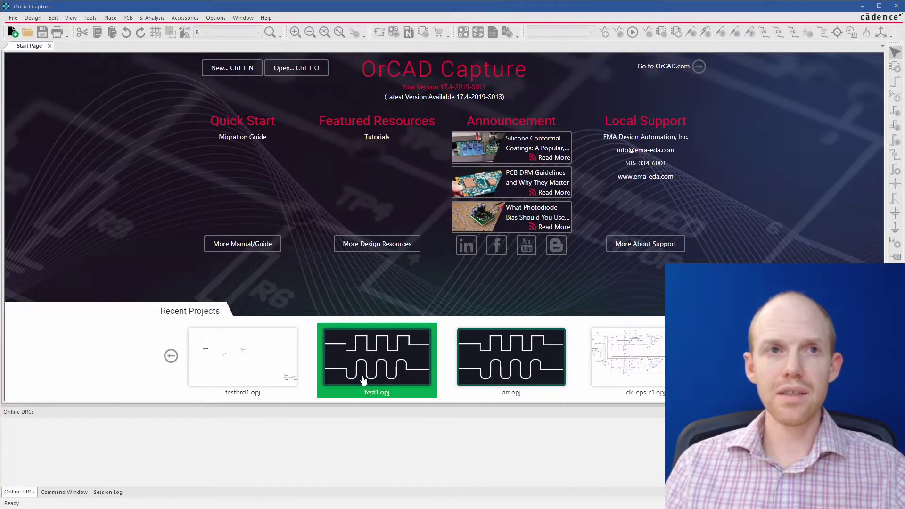
# Step: Open the recent project testbrd1.opj in OrCAD Capture and display PAGE1 of SCHEMATIC1
pyautogui.click(222, 354)
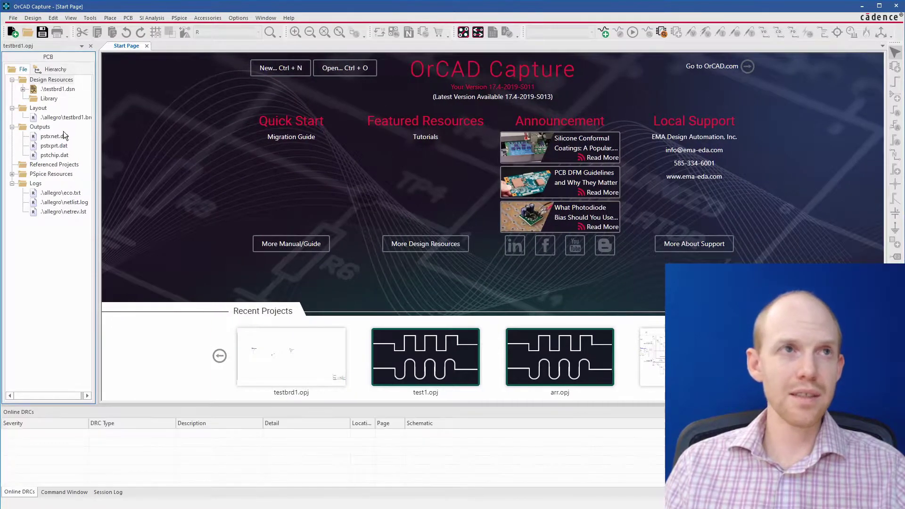
pyautogui.click(23, 89)
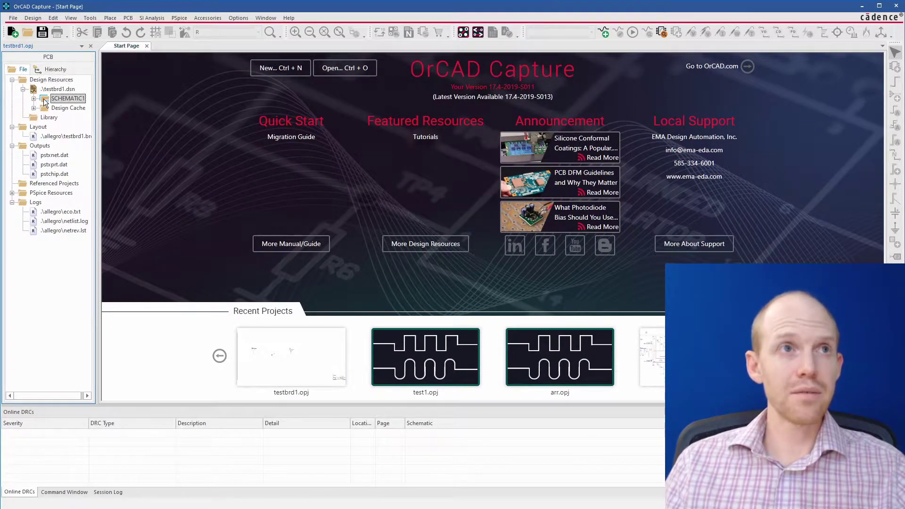
pyautogui.doubleClick(47, 98)
pyautogui.doubleClick(64, 108)
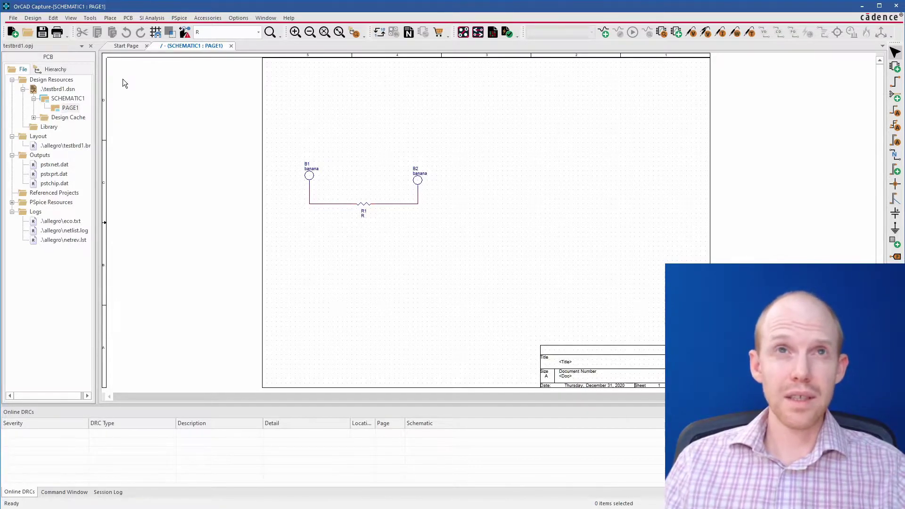
# Step: Open the OrCAD Capture preferences and review the available options for the application theme and the schematic theme
pyautogui.click(208, 17)
pyautogui.moveTo(234, 21)
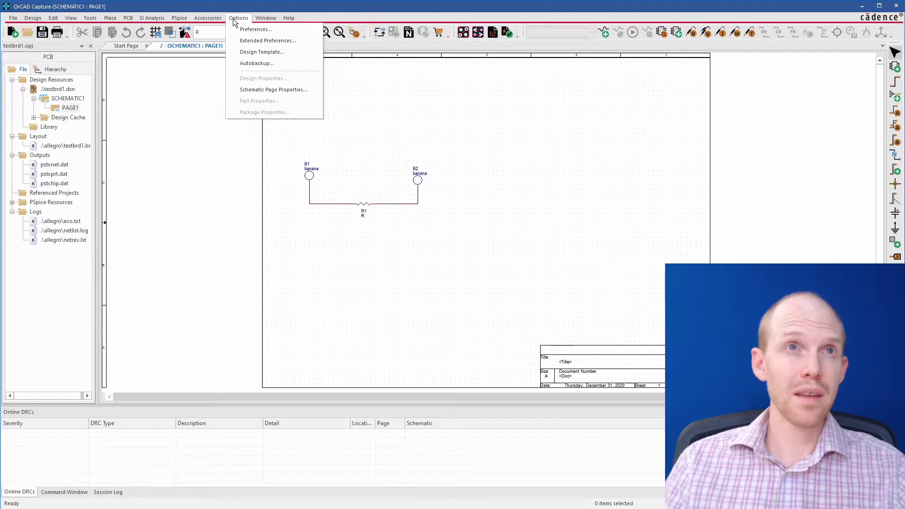
pyautogui.click(243, 29)
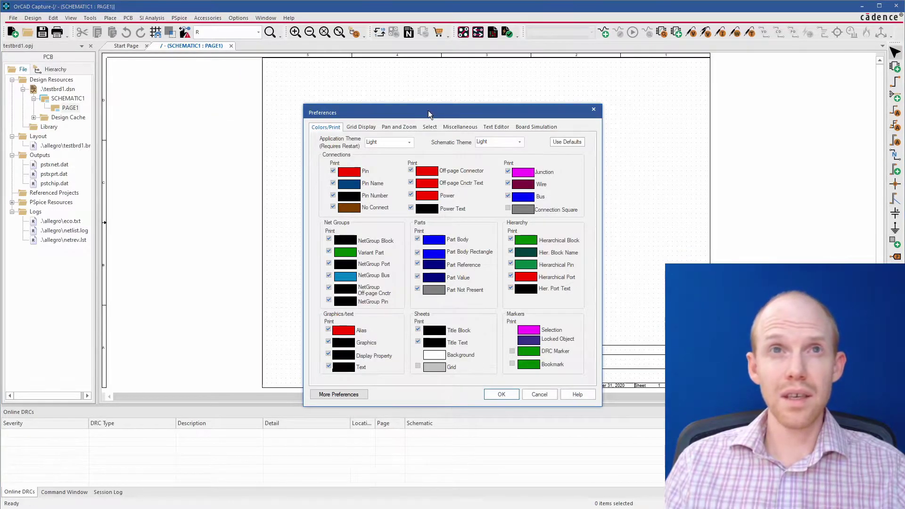
pyautogui.moveTo(428, 113); pyautogui.dragTo(323, 88)
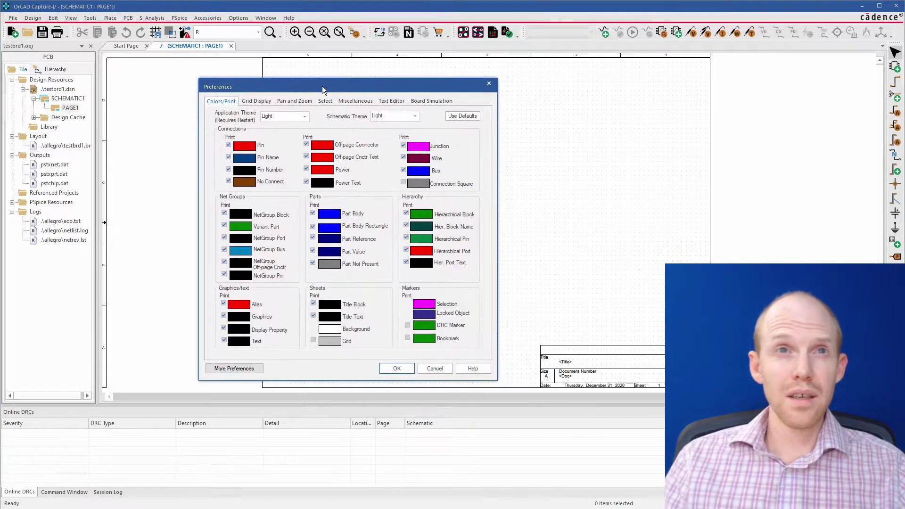
pyautogui.click(304, 117)
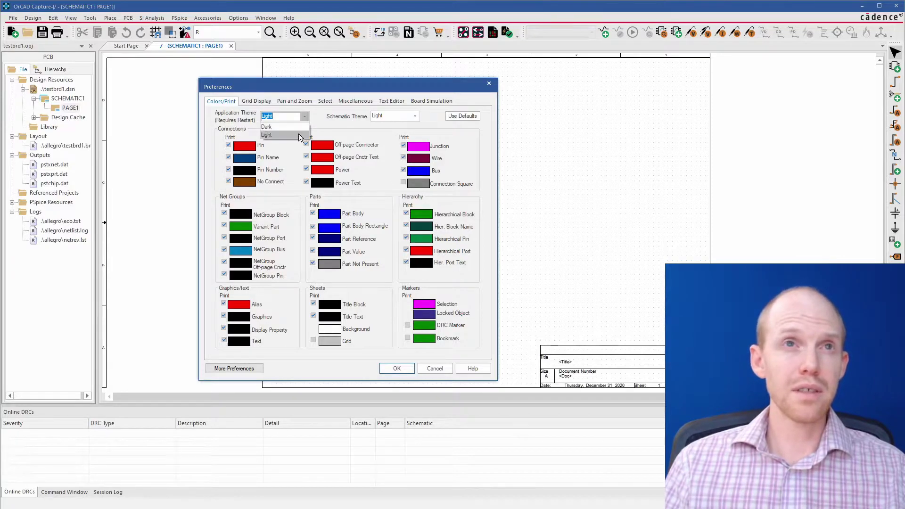
pyautogui.click(416, 116)
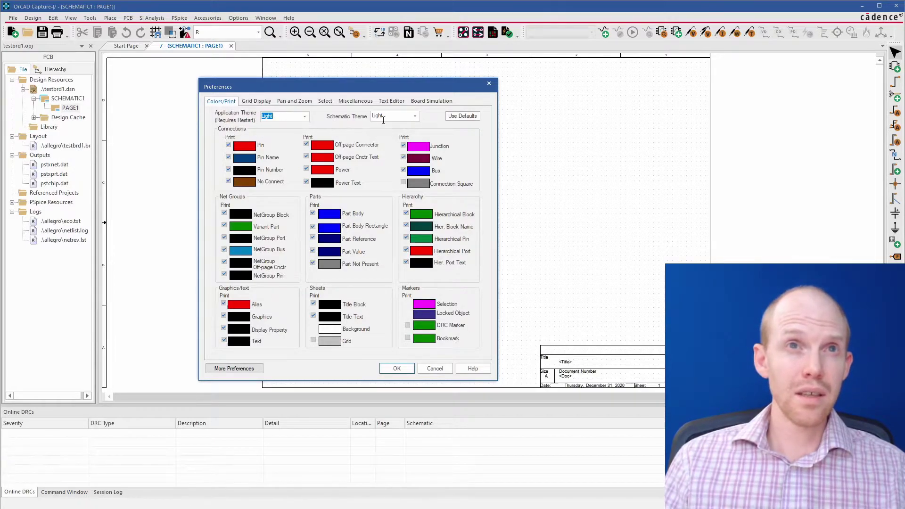
pyautogui.click(415, 117)
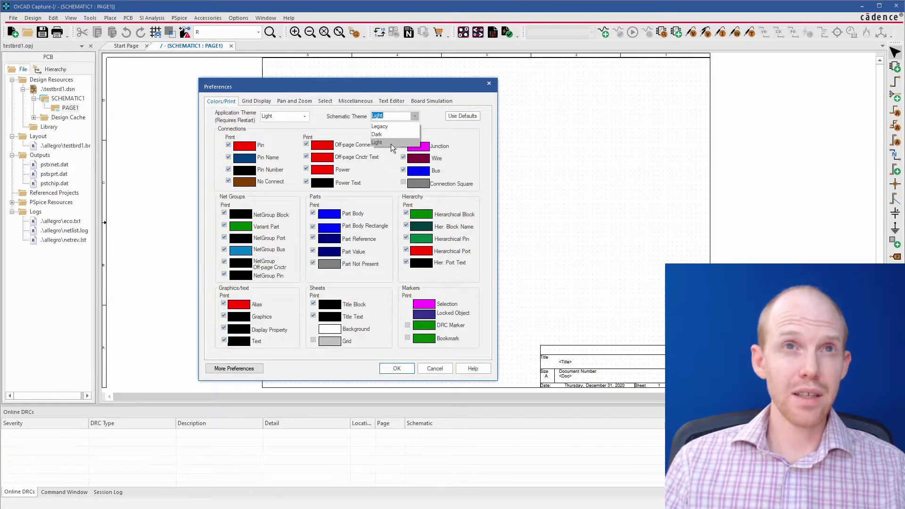
pyautogui.click(319, 119)
# Step: Keep the schematic page grid spacing at 1/1 of pin to pin, turn off the schematic page grid display and apply the preferences
pyautogui.click(258, 102)
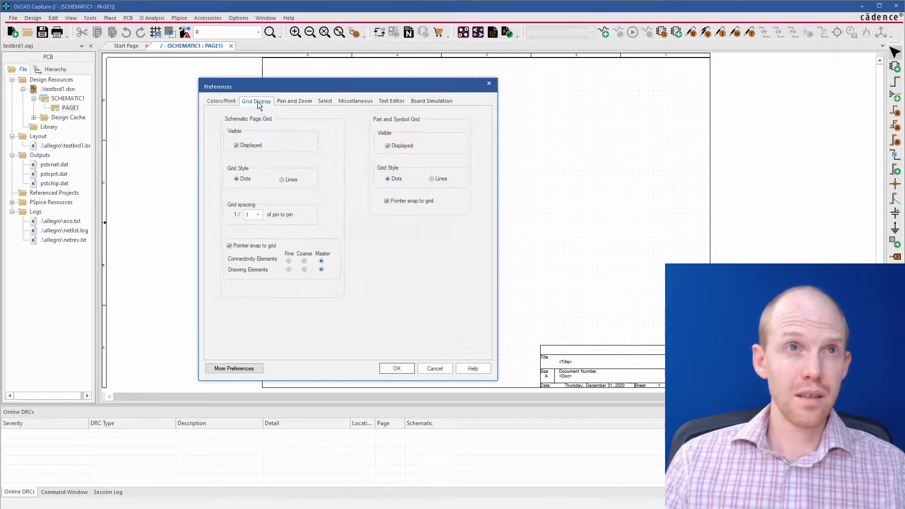
pyautogui.click(258, 215)
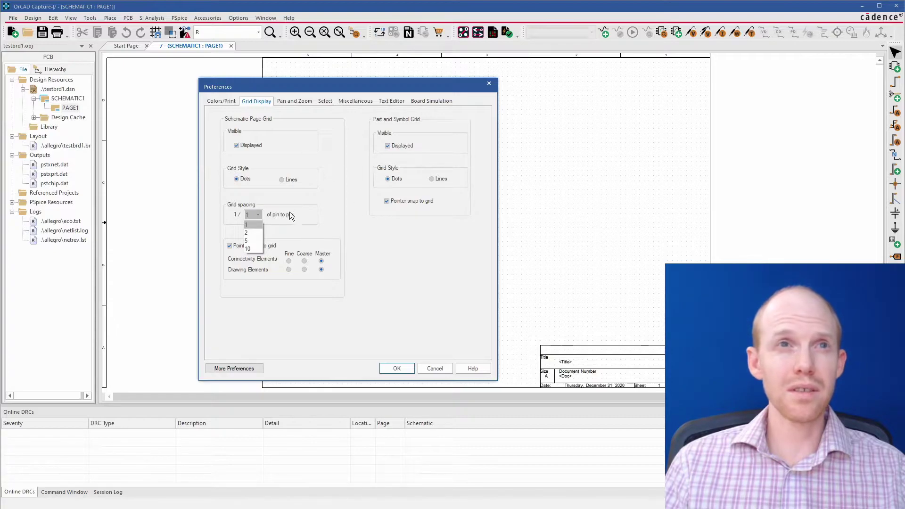
pyautogui.click(256, 224)
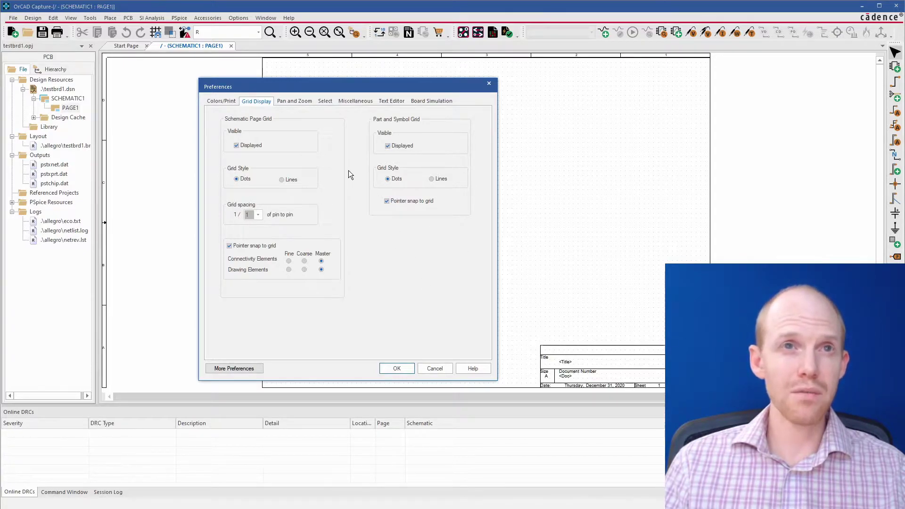
pyautogui.click(236, 146)
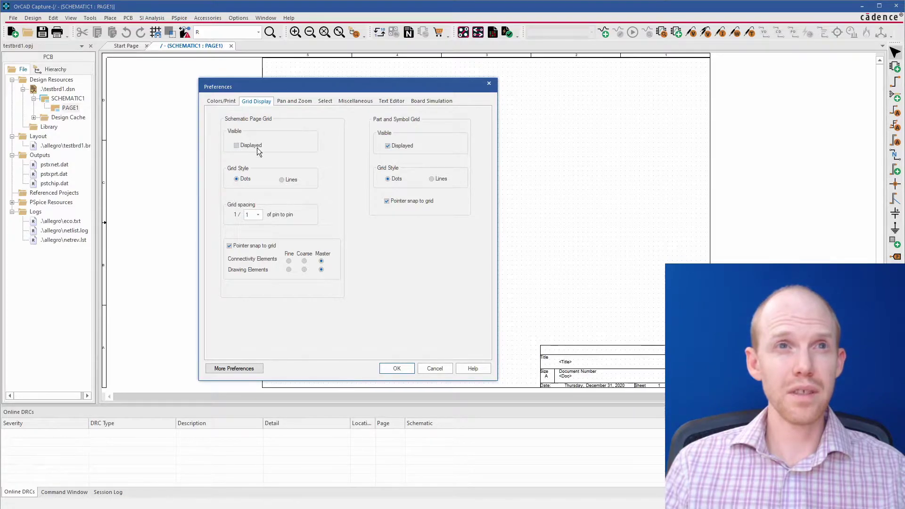
pyautogui.click(397, 367)
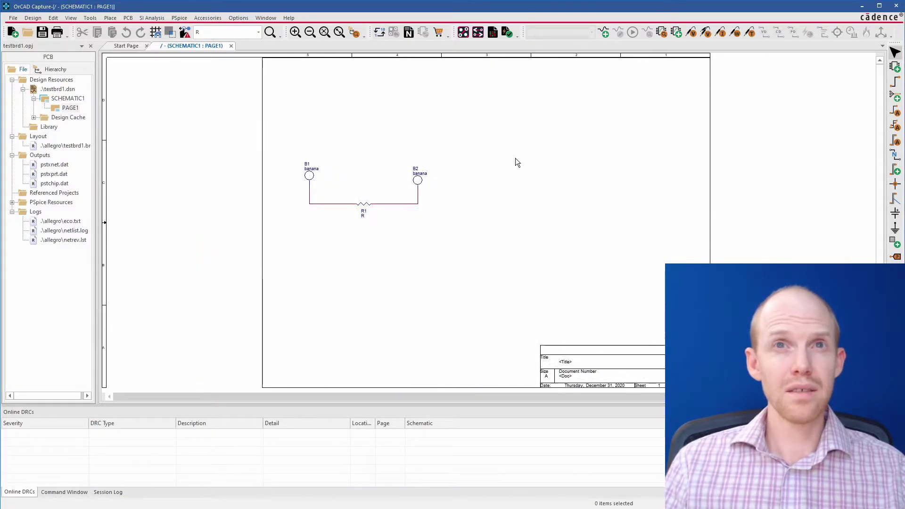
pyautogui.keyDown('ctrl'); pyautogui.scroll(2, 327, 210); pyautogui.keyUp('ctrl')
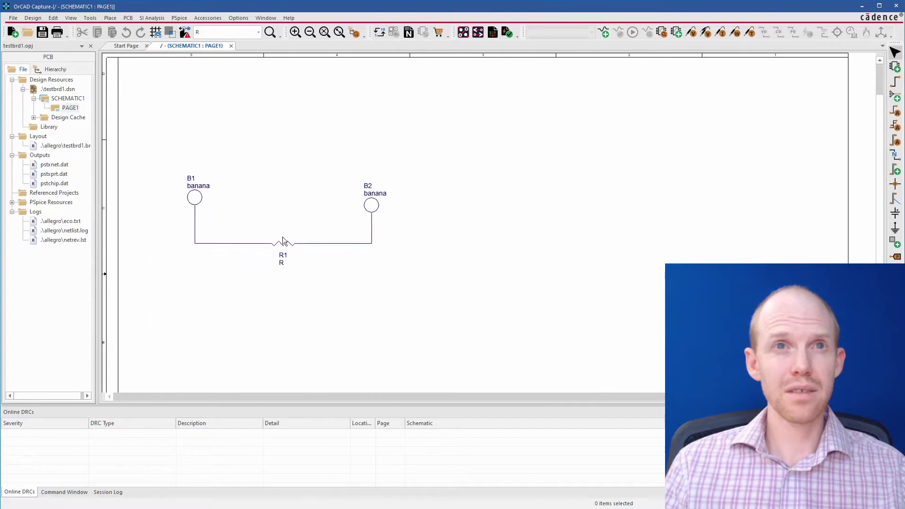
# Step: Review the Select and the Pan and Zoom preferences, cancel without changes, and check the zoom behaviour on the schematic page
pyautogui.click(238, 18)
pyautogui.click(243, 26)
pyautogui.click(430, 127)
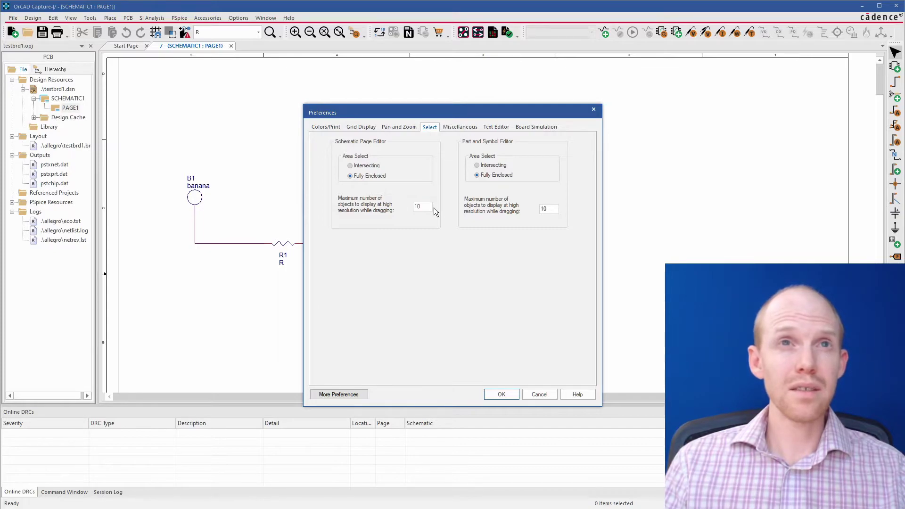
pyautogui.click(405, 128)
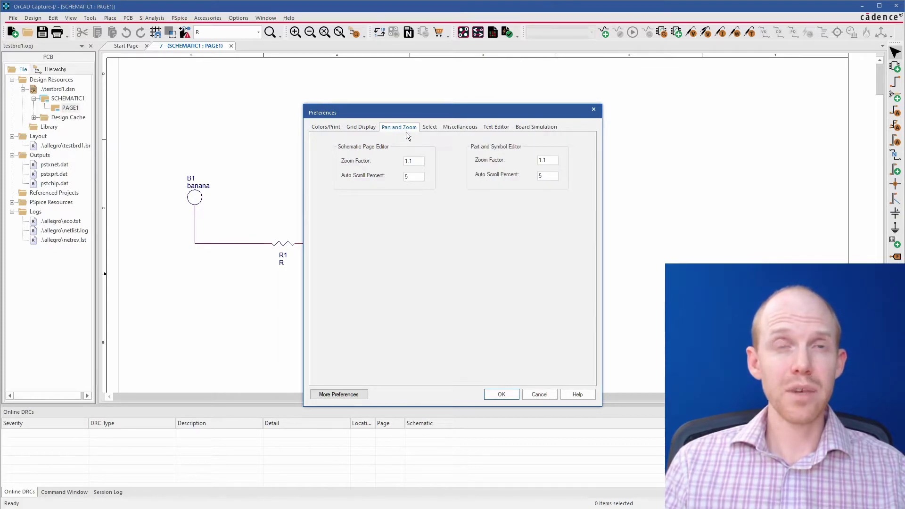
pyautogui.moveTo(414, 161); pyautogui.dragTo(396, 158)
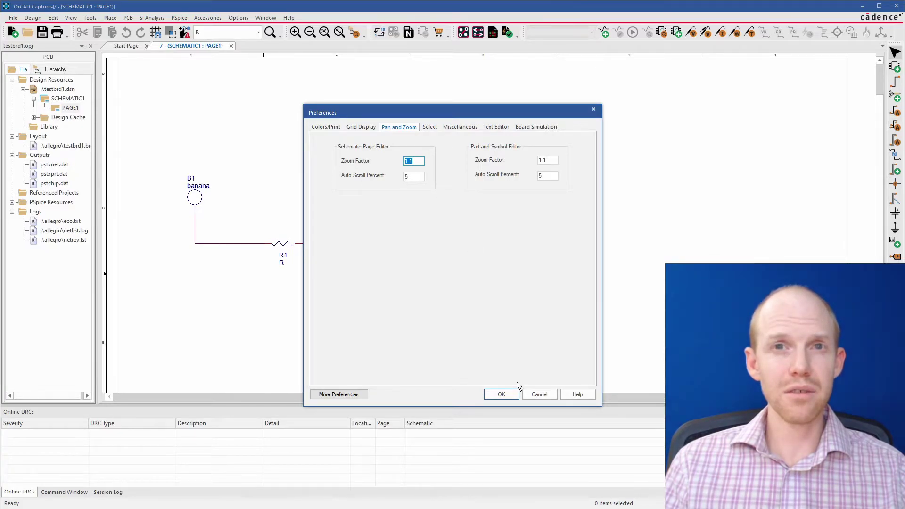
pyautogui.click(536, 394)
pyautogui.keyDown('ctrl'); pyautogui.scroll(-3, 406, 207); pyautogui.keyUp('ctrl')
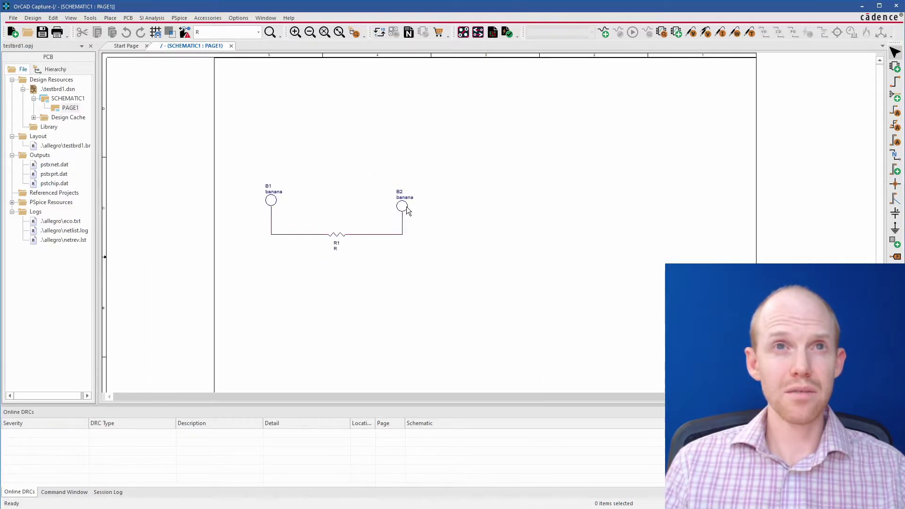
pyautogui.keyDown('ctrl'); pyautogui.scroll(1, 386, 221); pyautogui.keyUp('ctrl')
pyautogui.keyDown('ctrl'); pyautogui.scroll(2, 377, 226); pyautogui.keyUp('ctrl')
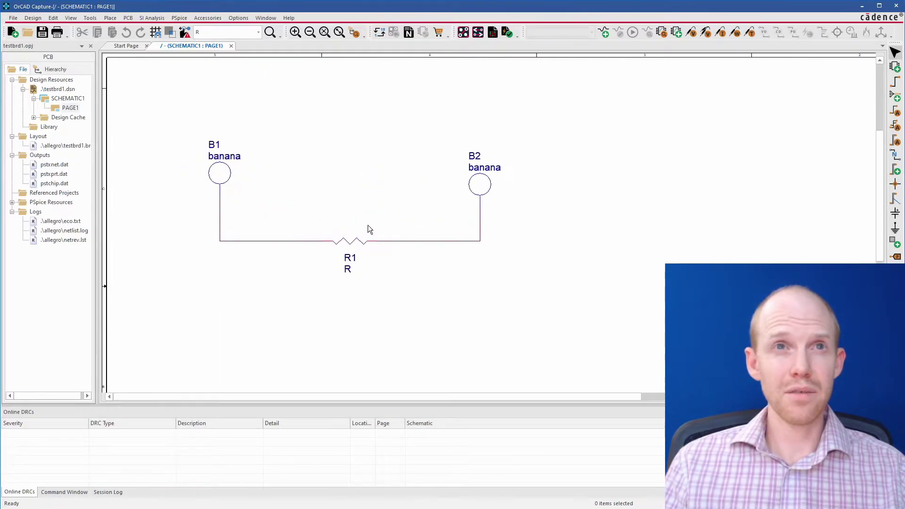
pyautogui.keyDown('ctrl'); pyautogui.scroll(-3, 409, 221); pyautogui.keyUp('ctrl')
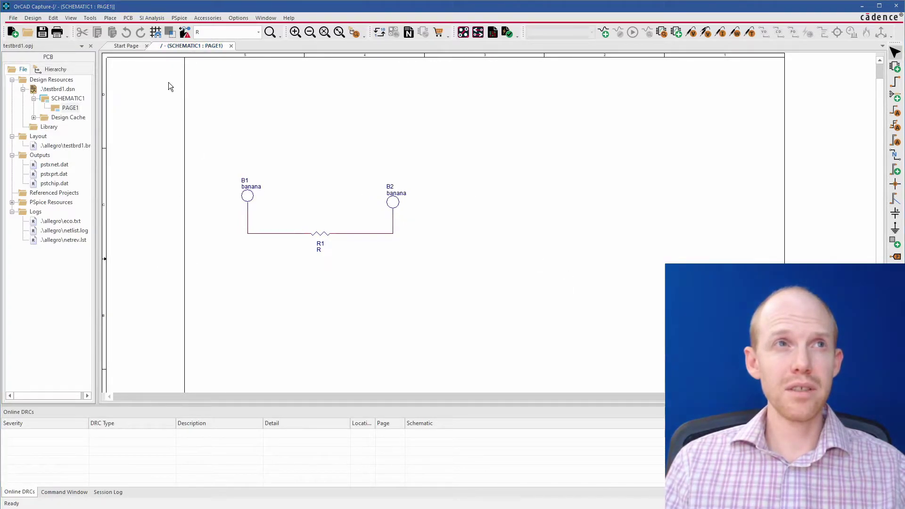
# Step: Demonstrate moving the docked project pane and enlarge the Online DRCs pane
pyautogui.moveTo(24, 45); pyautogui.dragTo(426, 222)
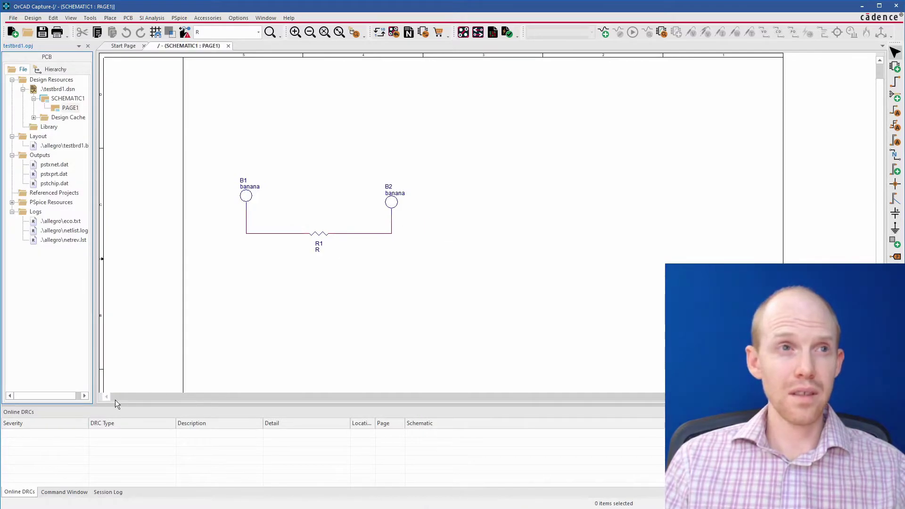
pyautogui.moveTo(139, 404); pyautogui.dragTo(139, 364)
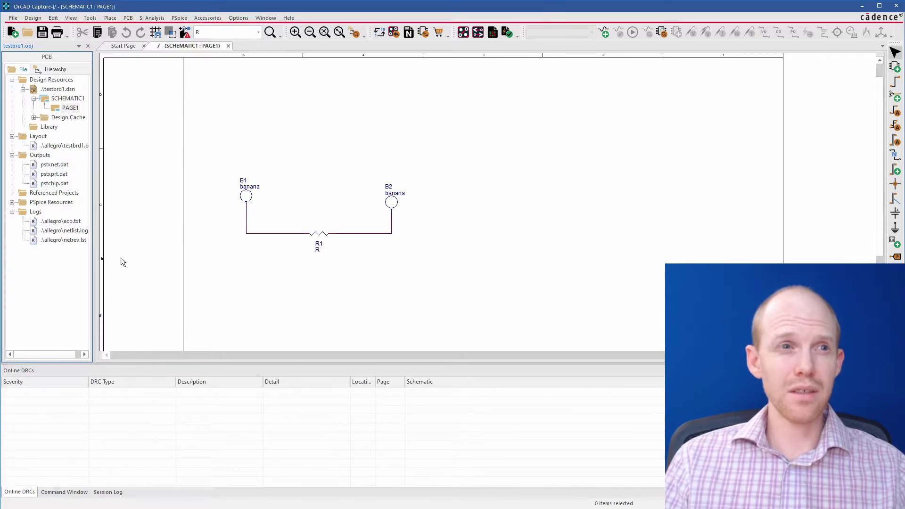
# Step: Display the Command Window and clear its contents with the cls command
pyautogui.click(71, 18)
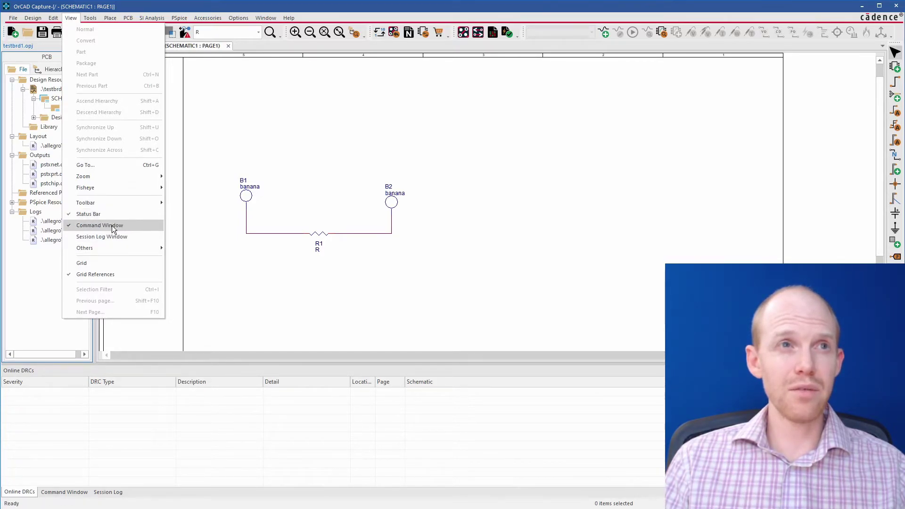
pyautogui.click(54, 492)
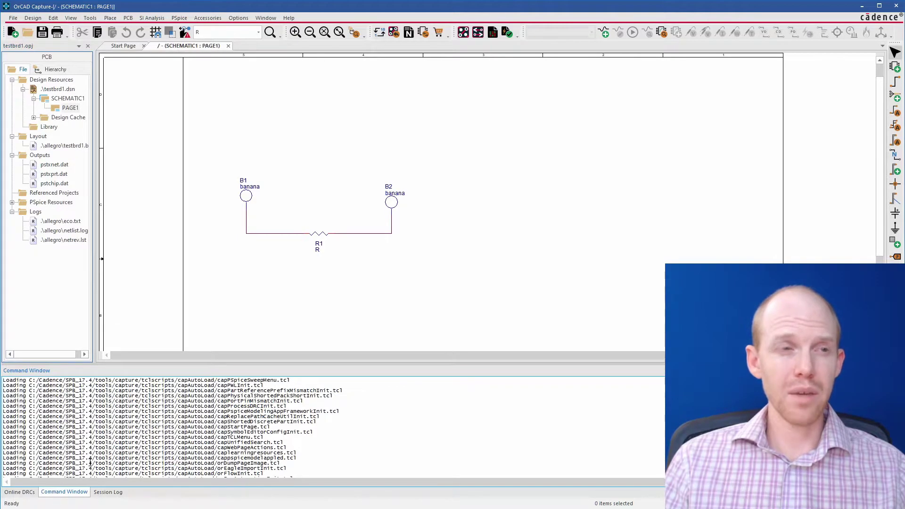
pyautogui.scroll(-2, 178, 429)
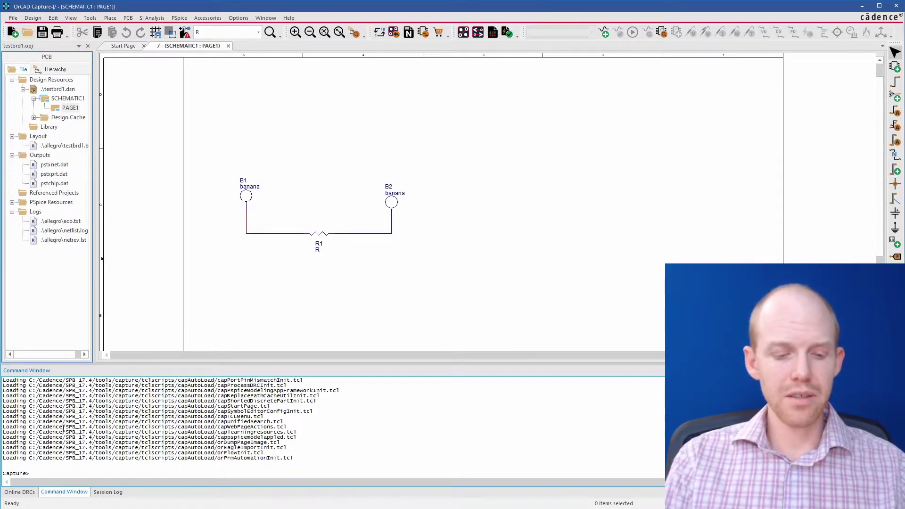
pyautogui.write('cls')
pyautogui.press('Return')
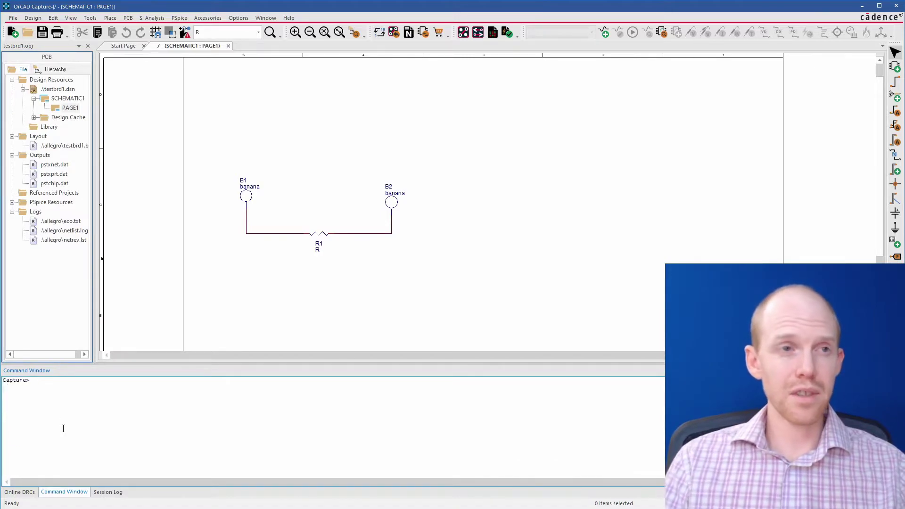
# Step: Open the recent project test1.opj and switch between the testbrd1 PAGE1 schematic and the BoostConverter page
pyautogui.click(124, 47)
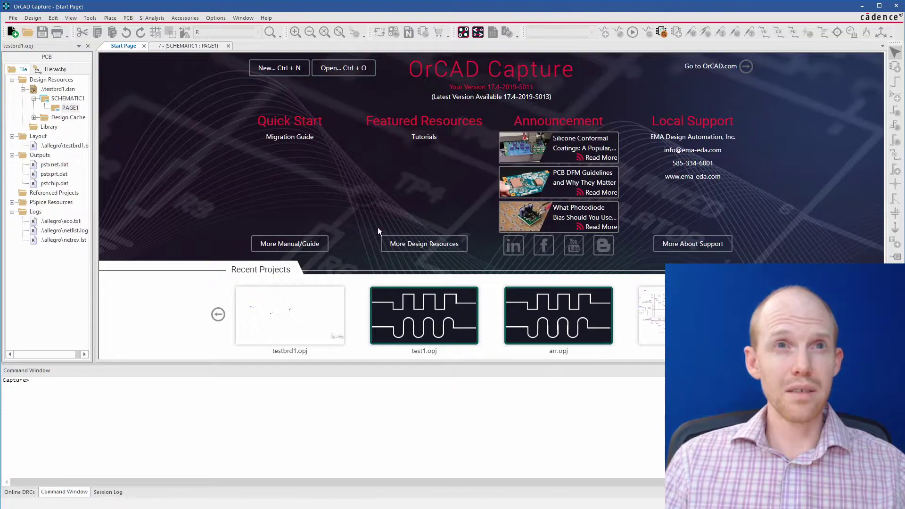
pyautogui.click(426, 322)
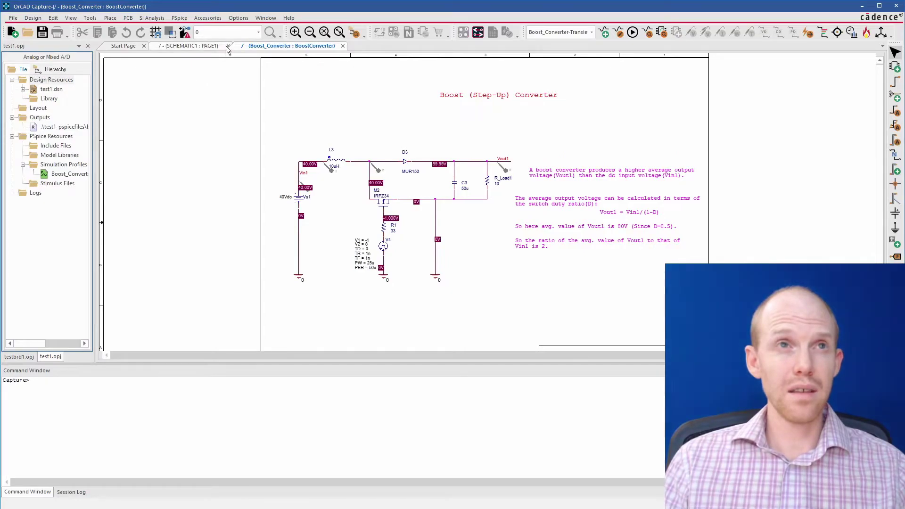
pyautogui.click(203, 46)
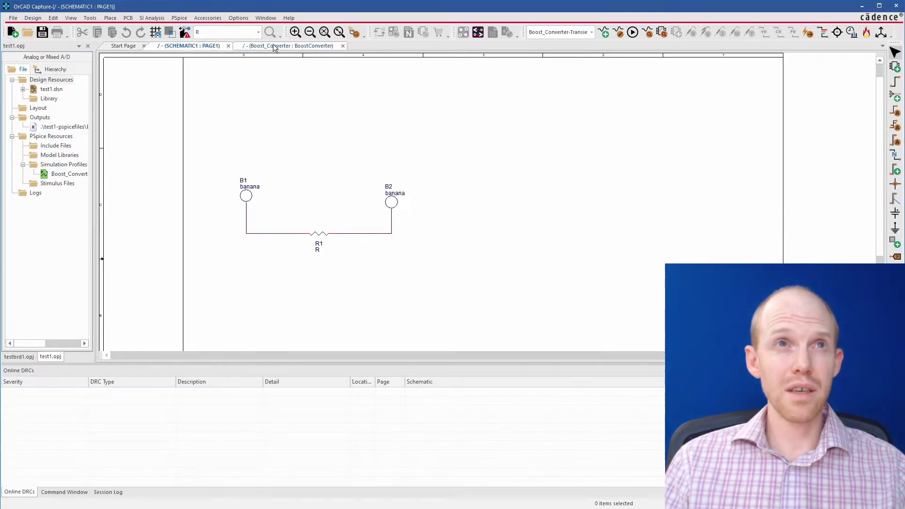
pyautogui.moveTo(264, 46); pyautogui.dragTo(310, 50)
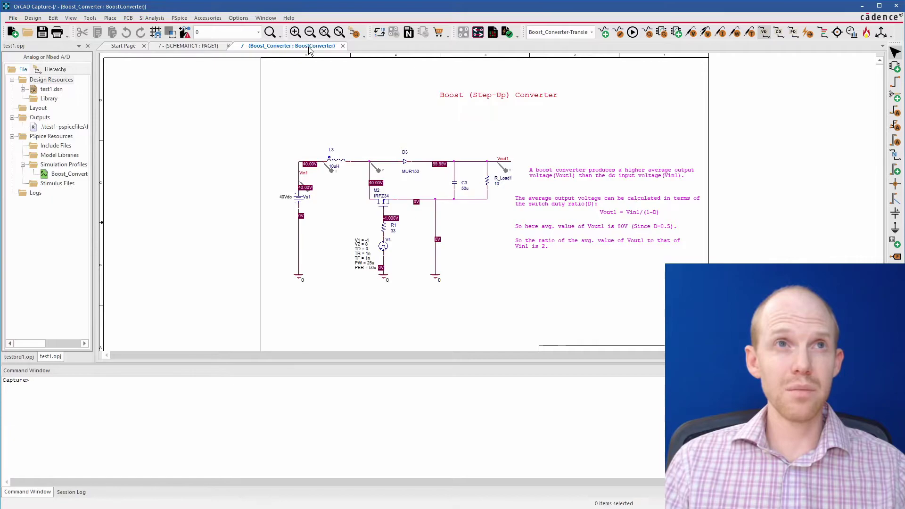
pyautogui.rightClick(266, 47)
pyautogui.click(289, 142)
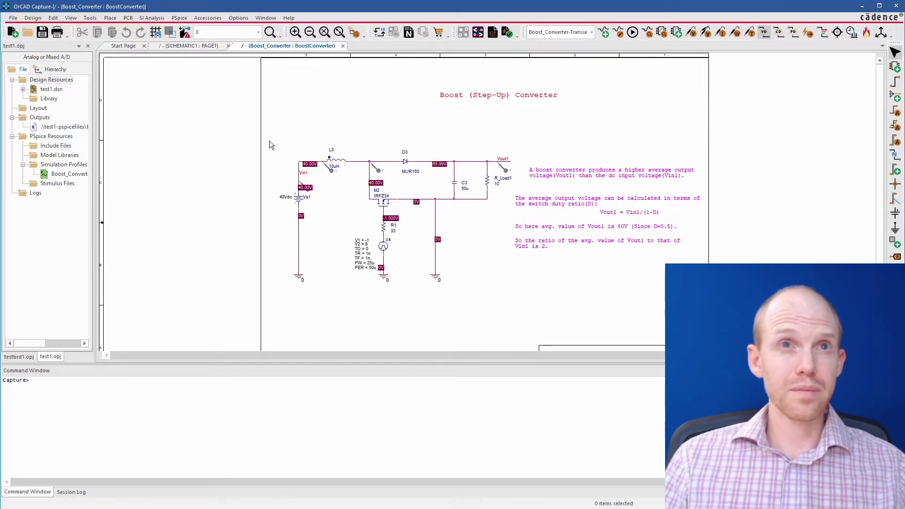
# Step: Run the Boost_Converter-Transient PSpice simulation and maximize the resulting waveform window
pyautogui.click(633, 33)
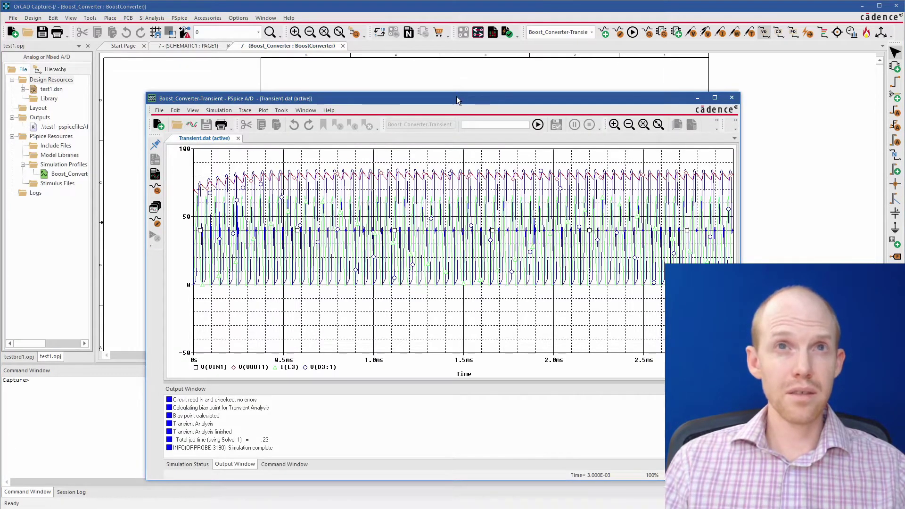
pyautogui.doubleClick(457, 96)
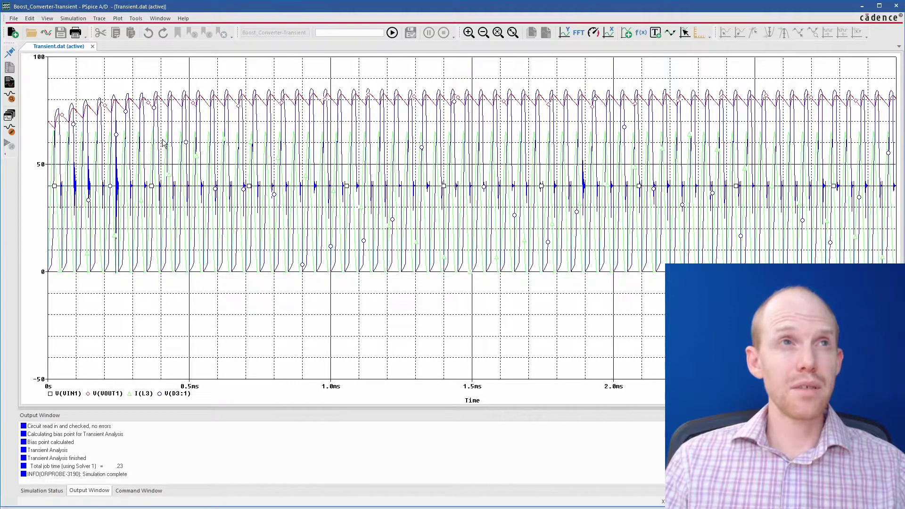
# Step: Open the Probe color settings and check the available application themes
pyautogui.click(151, 20)
pyautogui.click(136, 43)
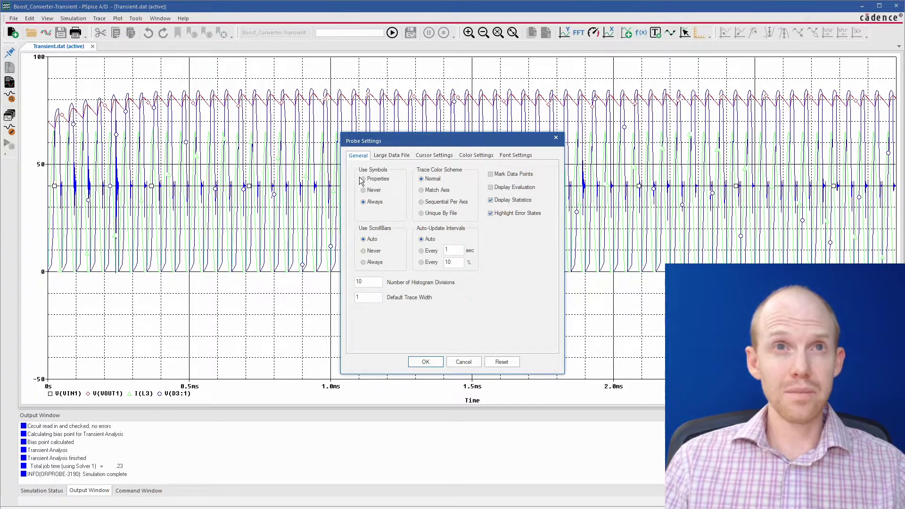
pyautogui.click(478, 155)
pyautogui.click(400, 173)
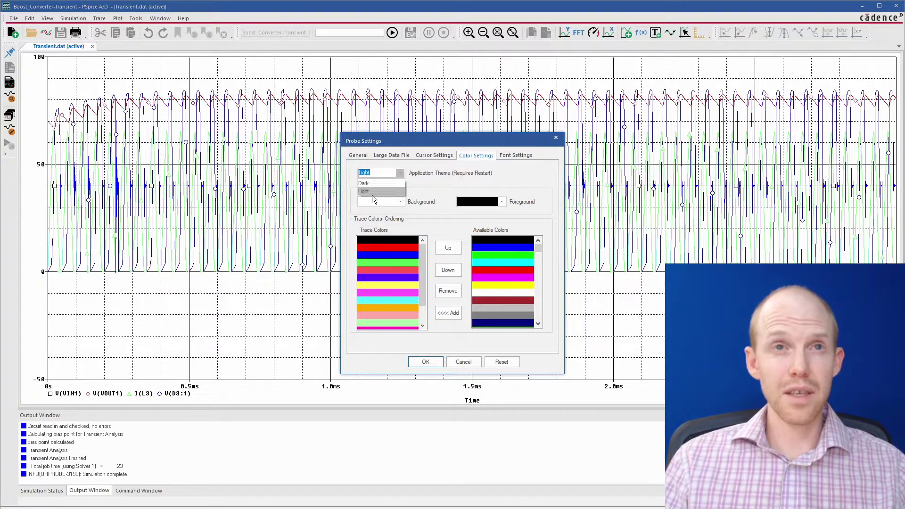
pyautogui.click(506, 171)
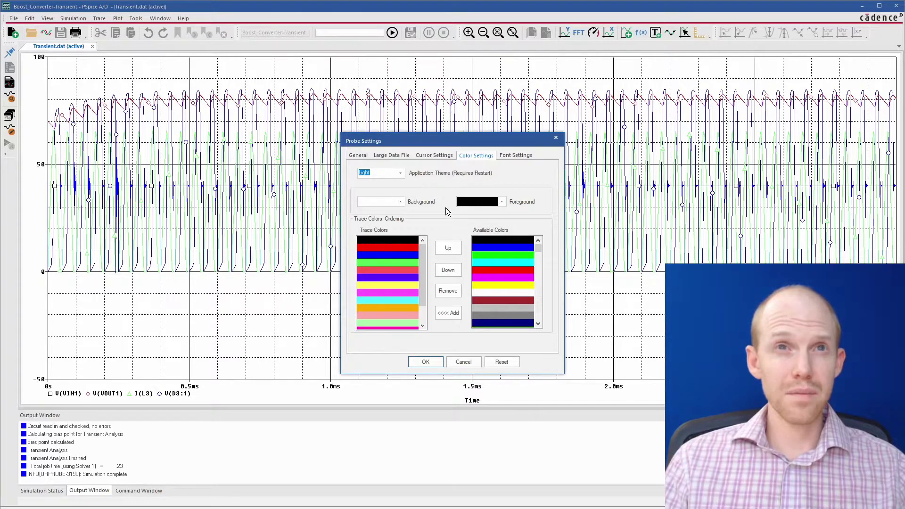
# Step: Set the Probe plot's background to black and its foreground to white, and apply the colors
pyautogui.click(401, 203)
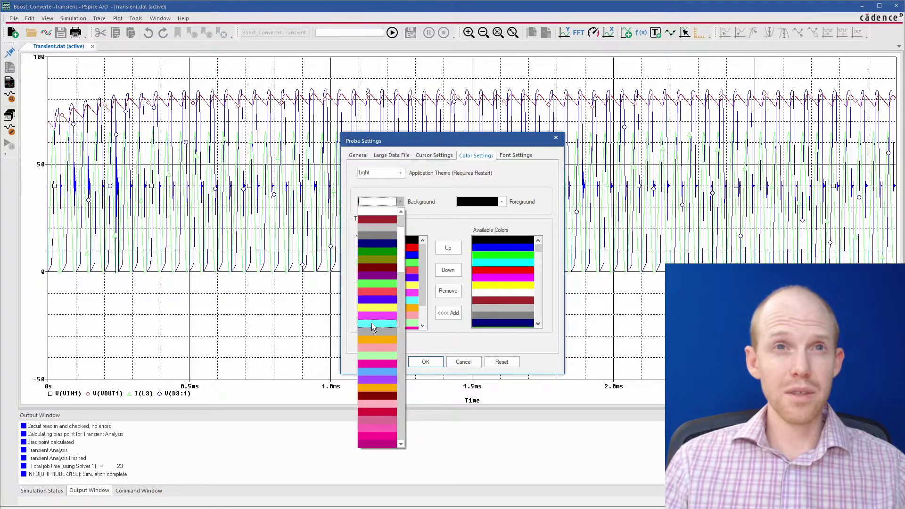
pyautogui.scroll(-5, 371, 325)
pyautogui.moveTo(402, 399); pyautogui.dragTo(400, 191)
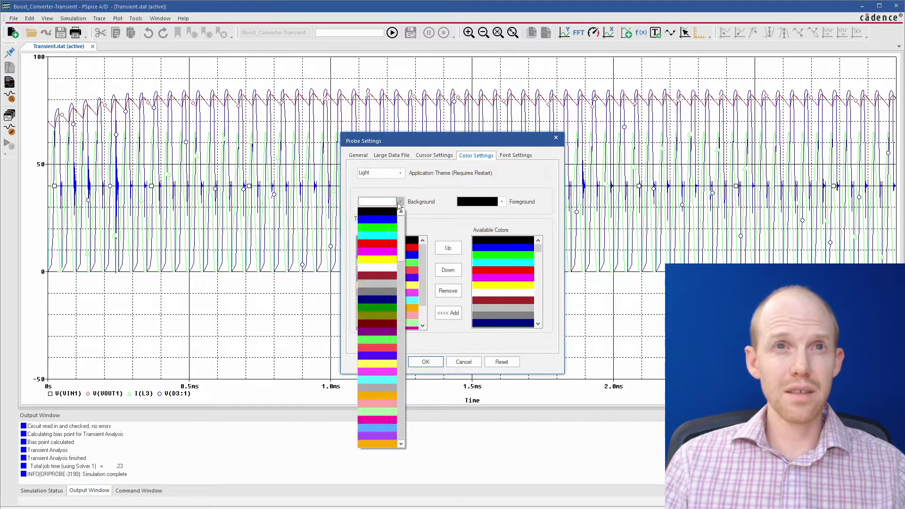
pyautogui.click(388, 216)
pyautogui.click(499, 204)
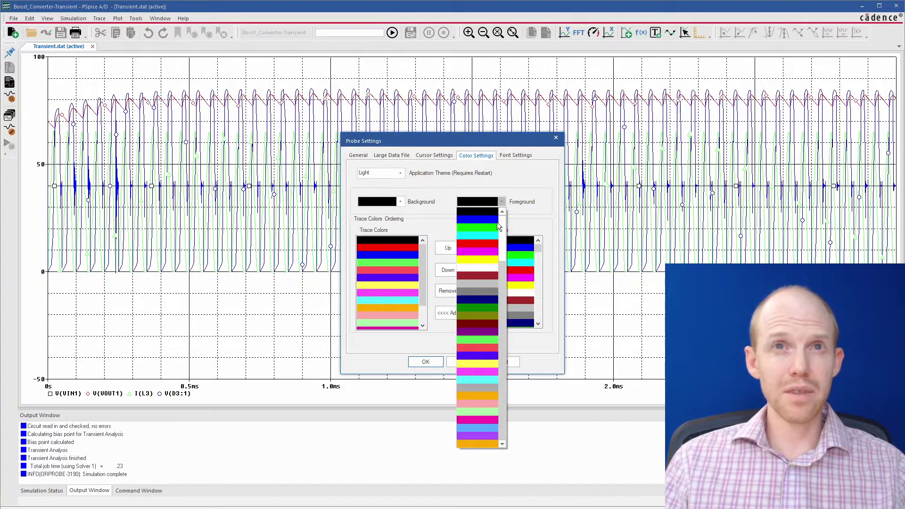
pyautogui.click(488, 268)
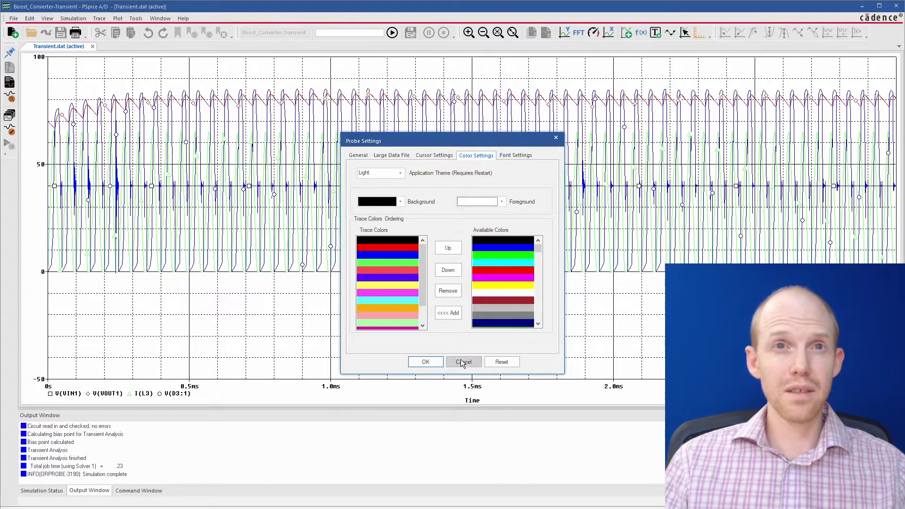
pyautogui.click(416, 363)
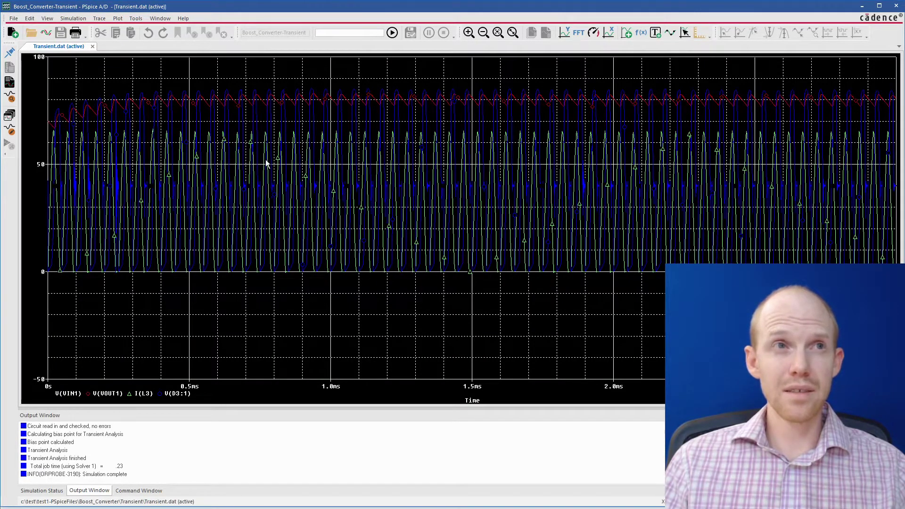
# Step: Reopen the Probe color settings and set the plot background to white and the foreground to black
pyautogui.click(157, 18)
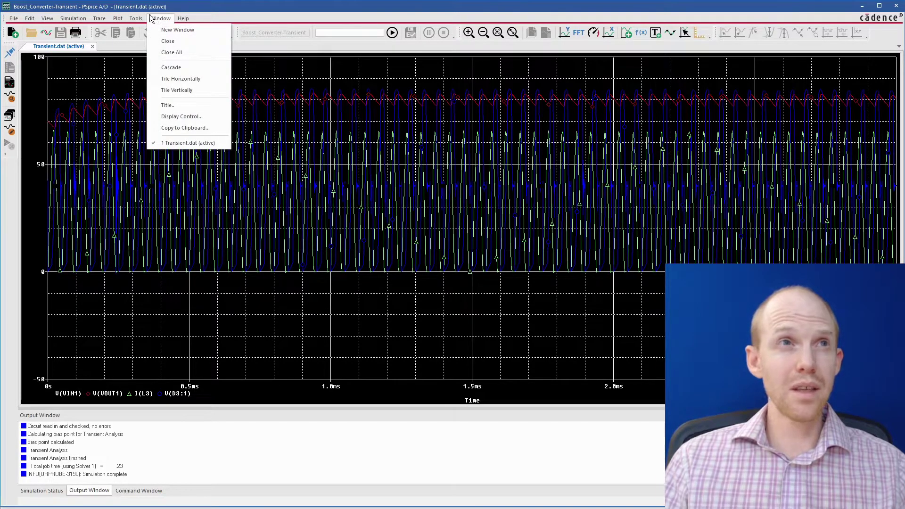
pyautogui.moveTo(135, 18)
pyautogui.click(139, 39)
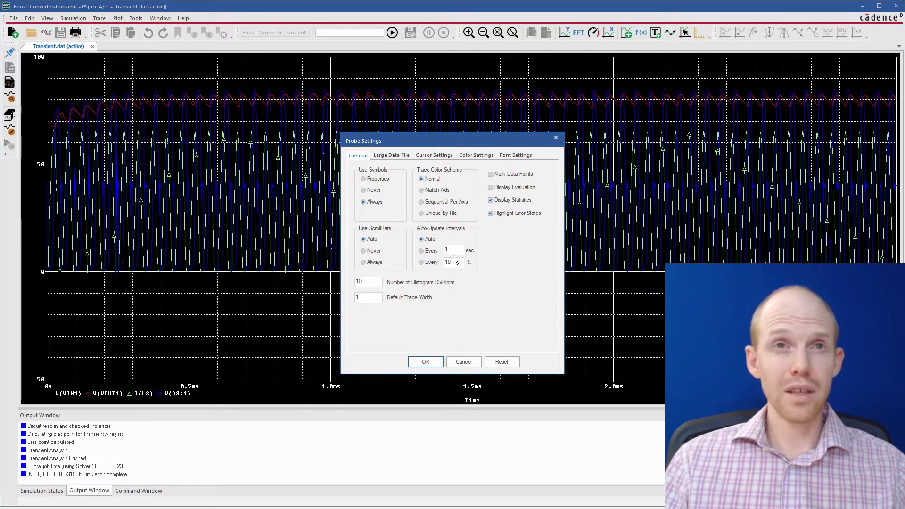
pyautogui.click(468, 157)
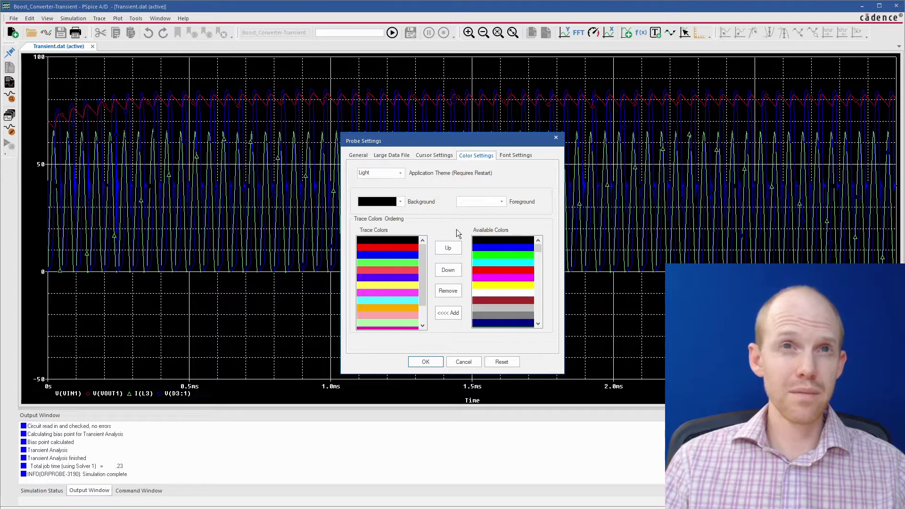
pyautogui.click(400, 202)
pyautogui.click(382, 268)
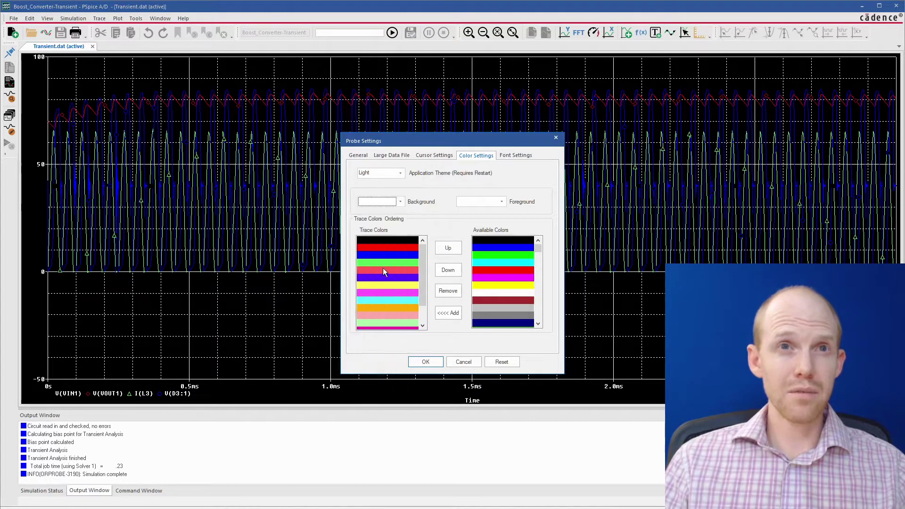
pyautogui.click(503, 201)
pyautogui.scroll(-10, 476, 330)
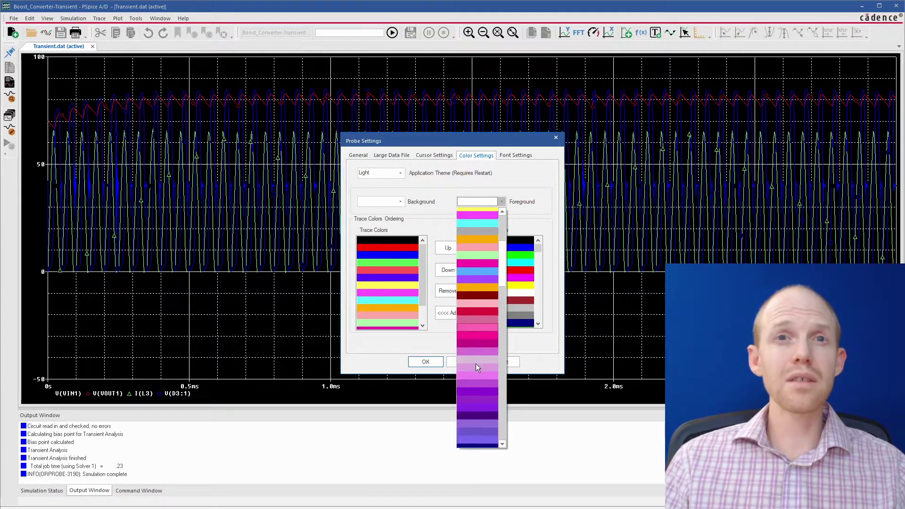
pyautogui.scroll(10, 475, 387)
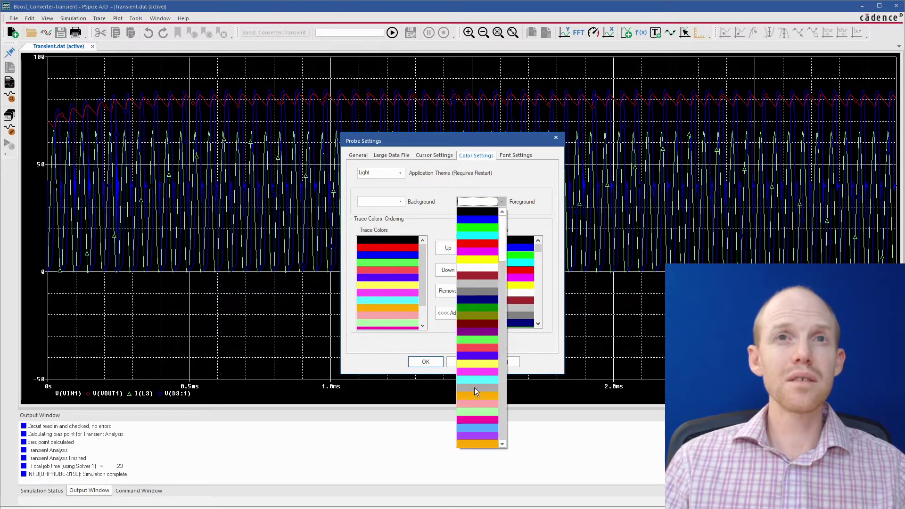
pyautogui.click(476, 212)
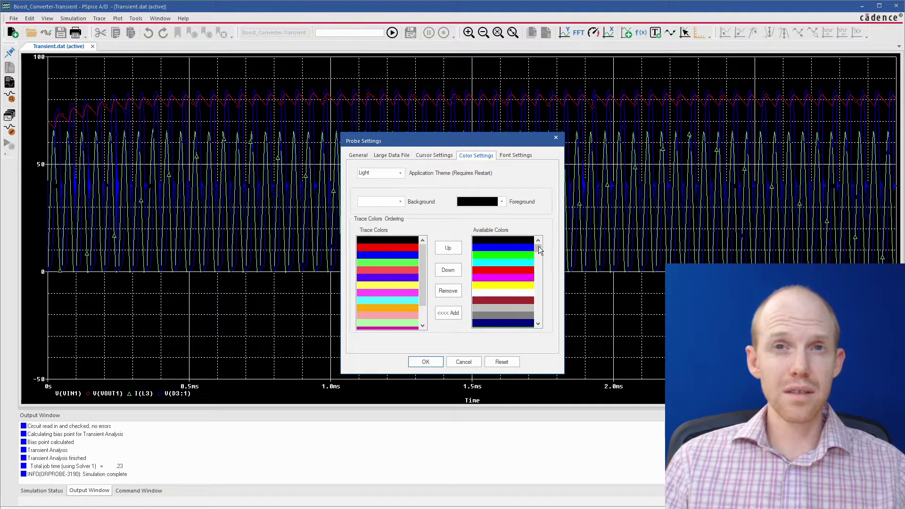
# Step: Try adding yellow to the trace colors and moving the cyan trace color up and back down, and apply the settings
pyautogui.scroll(-1, 538, 246)
pyautogui.click(503, 278)
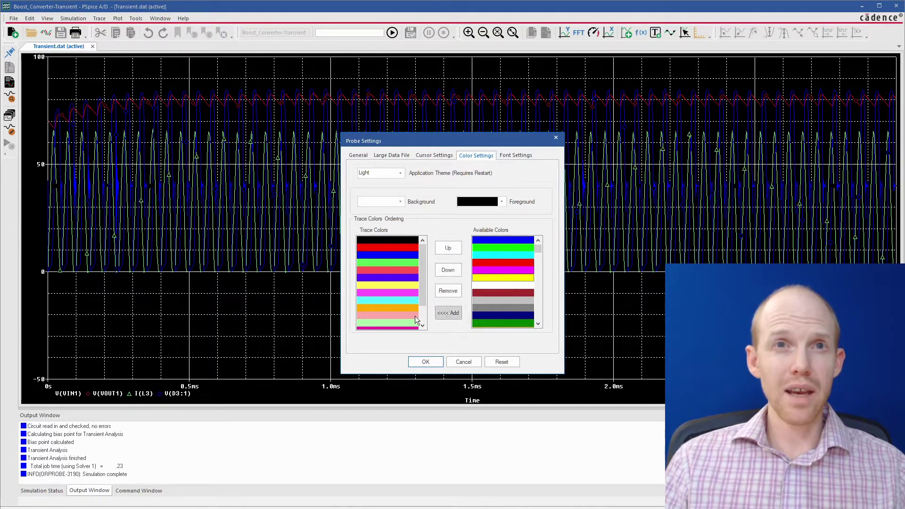
pyautogui.click(381, 299)
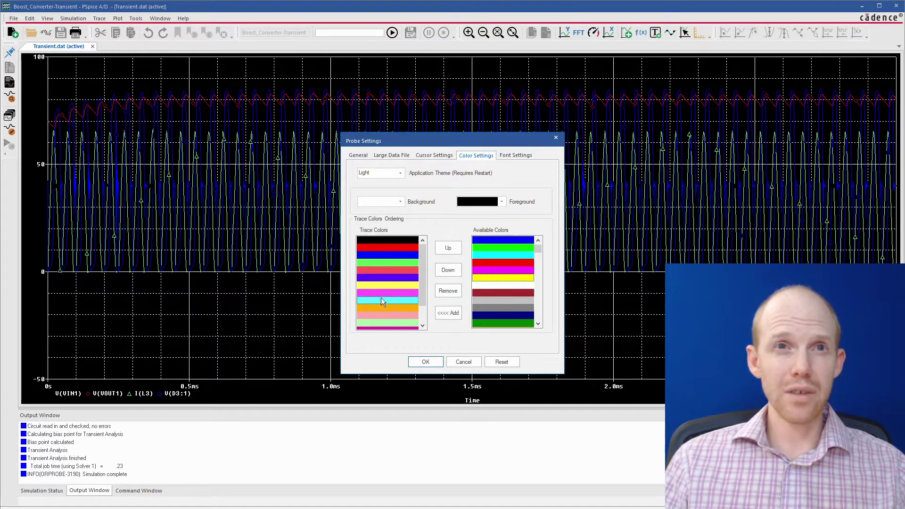
pyautogui.click(455, 249)
pyautogui.click(454, 248)
pyautogui.click(448, 270)
pyautogui.click(448, 270)
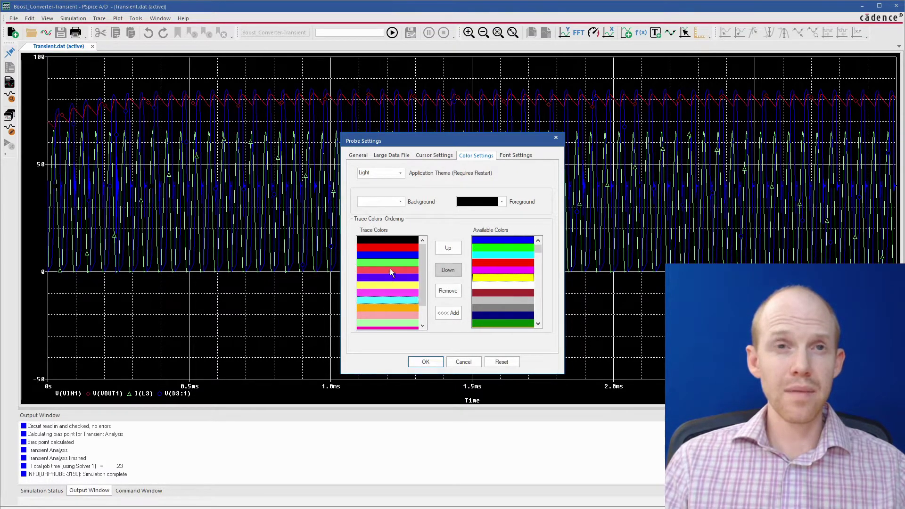
pyautogui.click(393, 239)
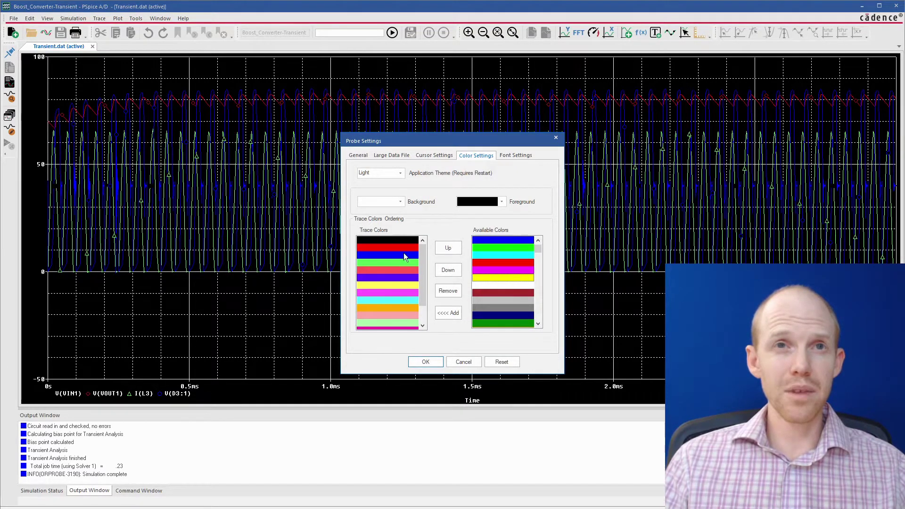
pyautogui.click(425, 361)
# Step: Review the Probe cursor settings and the transient simulation profile's Analysis and Probe Window settings
pyautogui.click(440, 155)
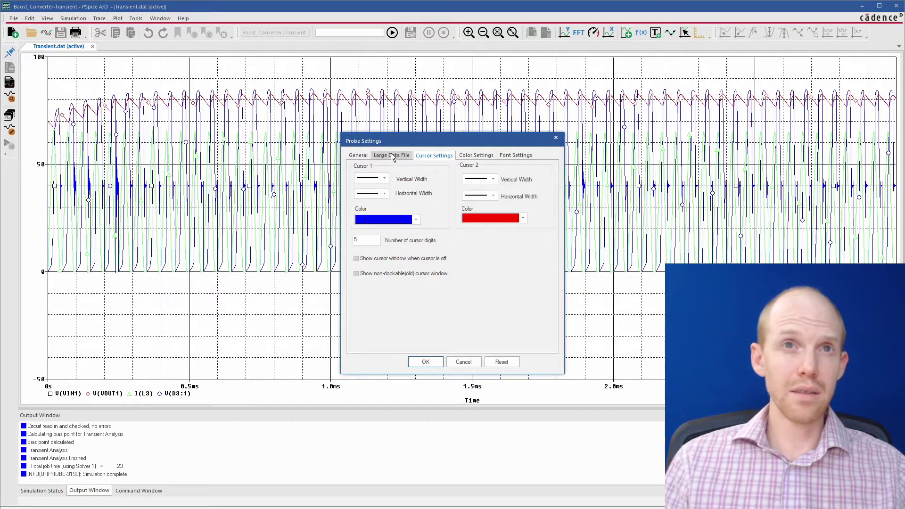
pyautogui.click(424, 362)
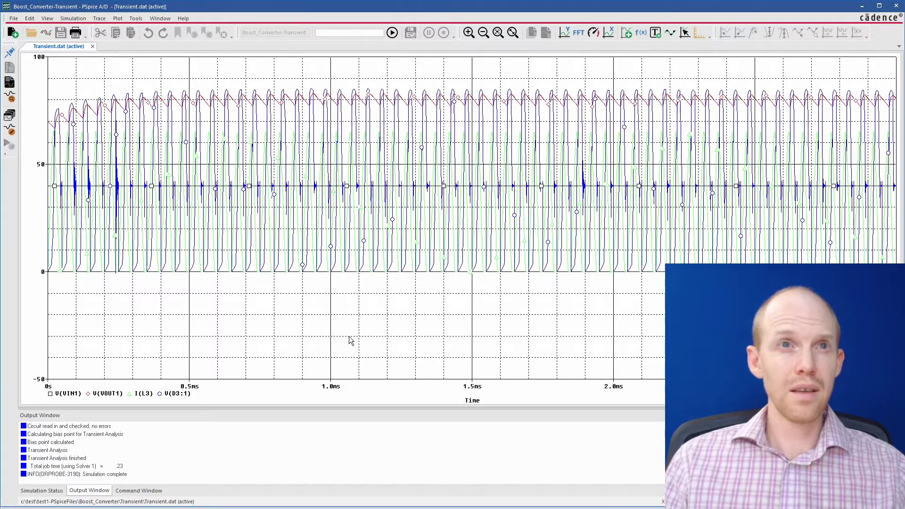
pyautogui.click(8, 134)
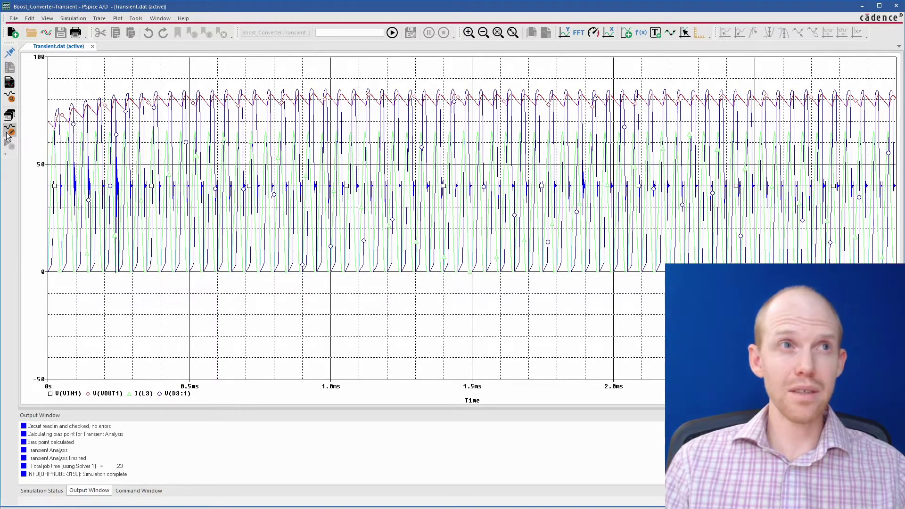
pyautogui.moveTo(539, 228); pyautogui.dragTo(279, 108)
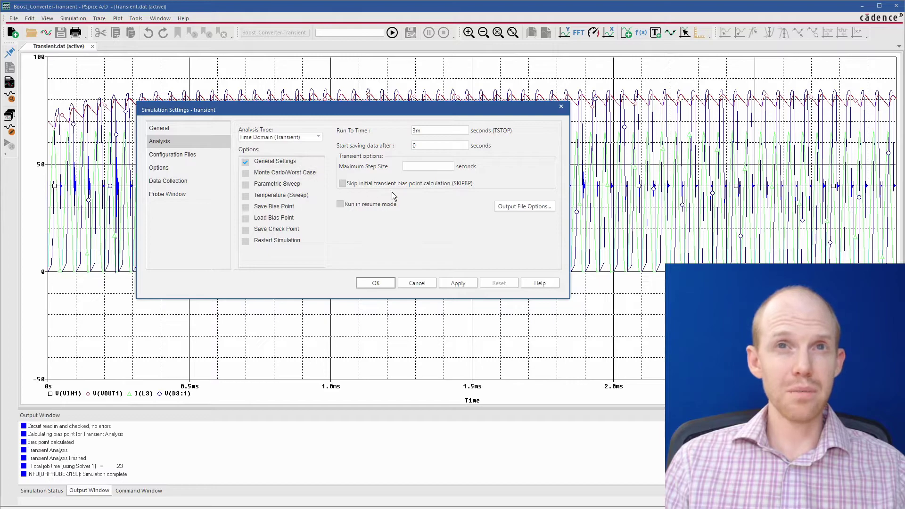
pyautogui.click(171, 196)
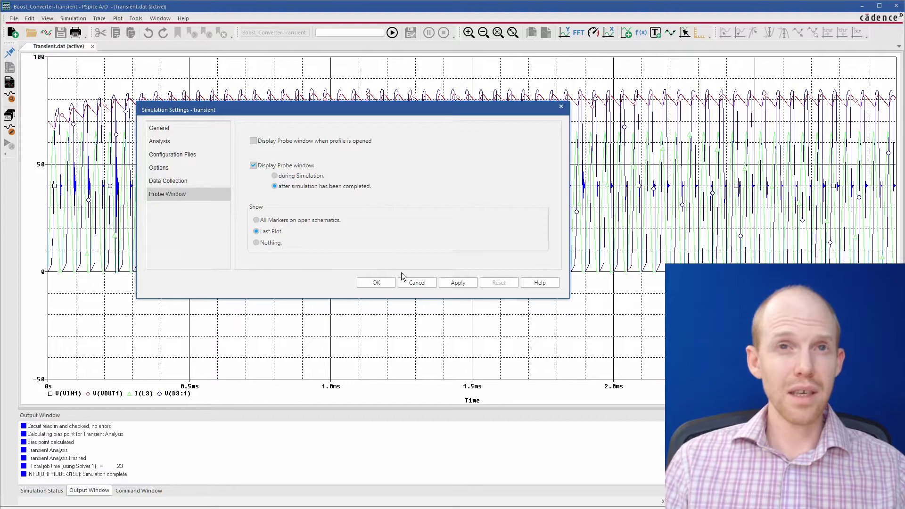
pyautogui.click(376, 283)
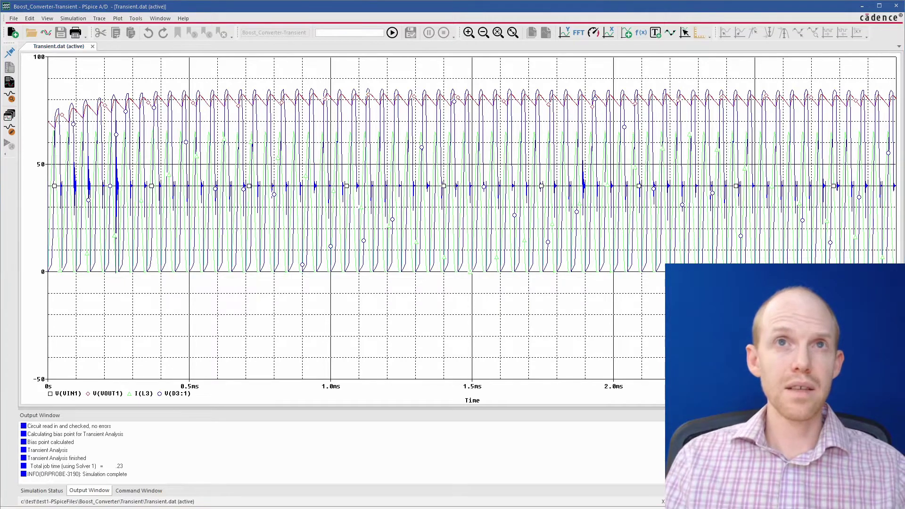
# Step: Close the PSpice waveform window, return to the SCHEMATIC1 PAGE1 page, and view the testbrd1 board in OrCAD PCB Designer
pyautogui.click(897, 5)
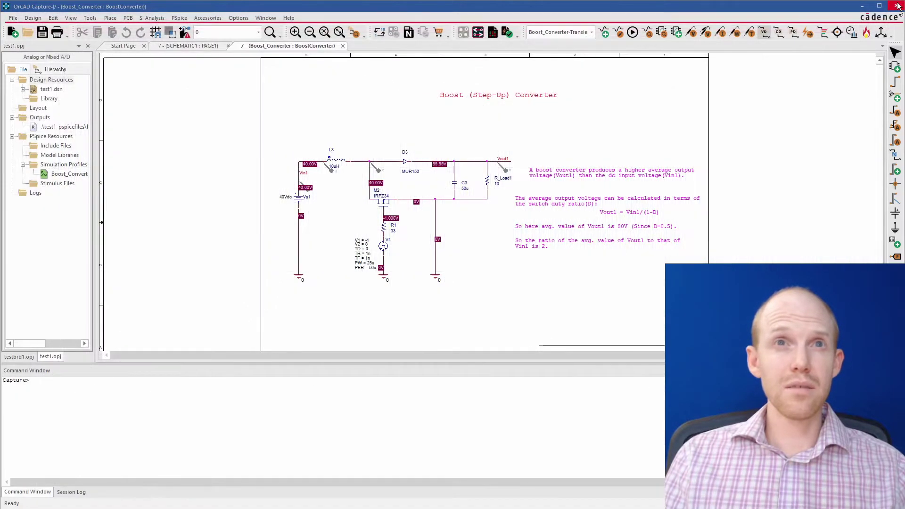
pyautogui.click(176, 47)
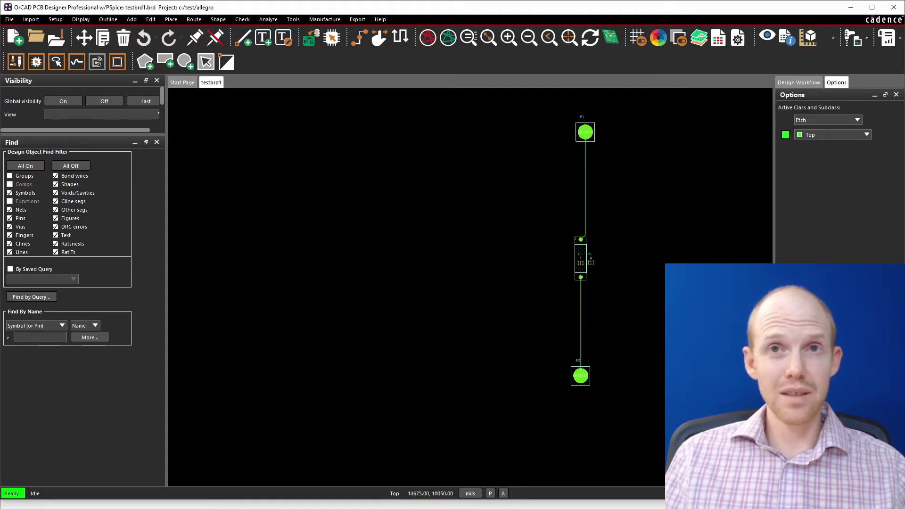
pyautogui.scroll(-2, 547, 227)
pyautogui.scroll(2, 546, 250)
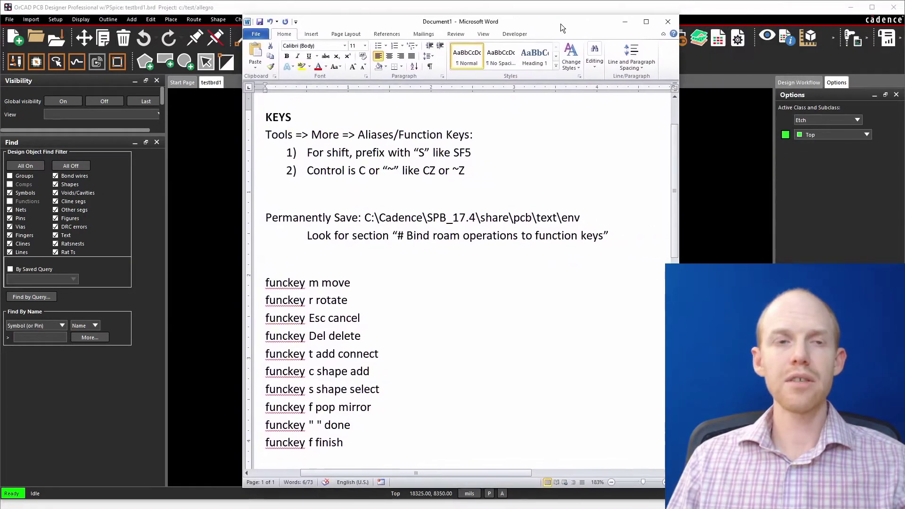
# Step: In the Word notes, examine where function keys are defined, the Shift and Control prefixes, the permanent env file path and the funckey list
pyautogui.moveTo(264, 135); pyautogui.dragTo(477, 140)
pyautogui.click(326, 139)
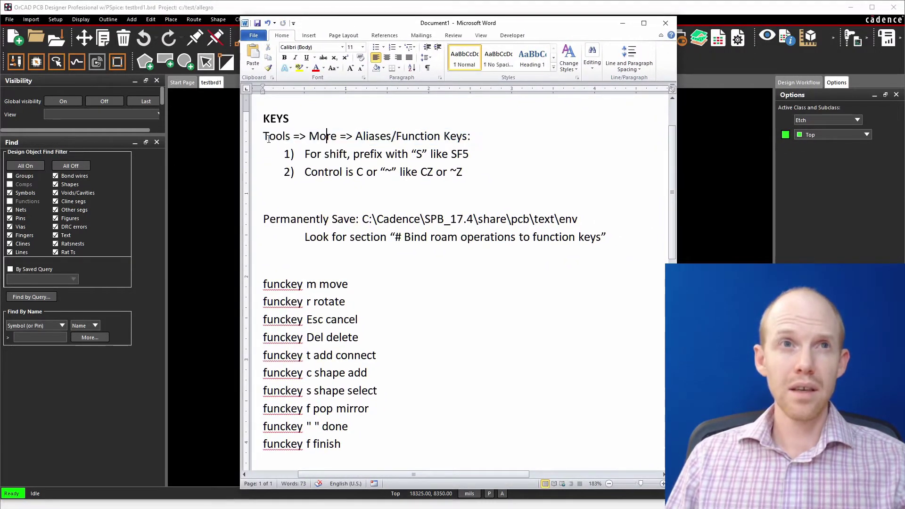
pyautogui.moveTo(263, 137); pyautogui.dragTo(464, 136)
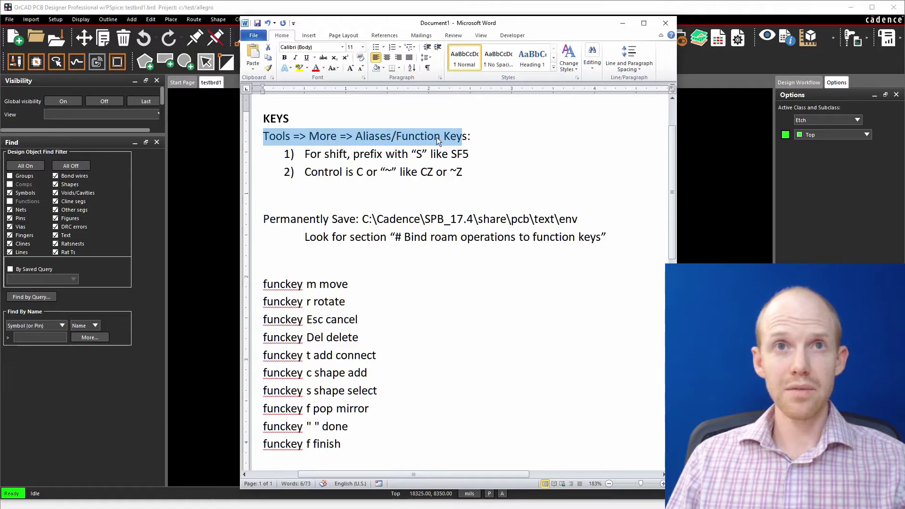
pyautogui.click(304, 162)
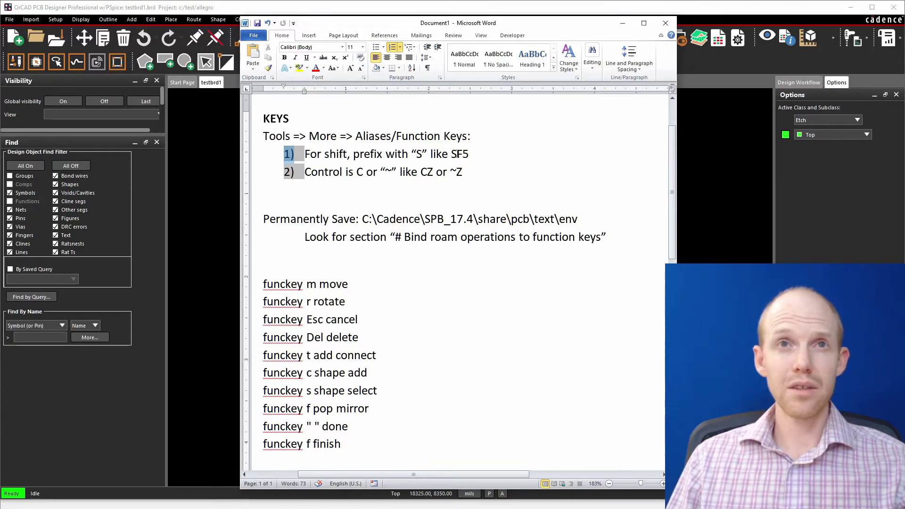
pyautogui.moveTo(451, 155); pyautogui.dragTo(468, 156)
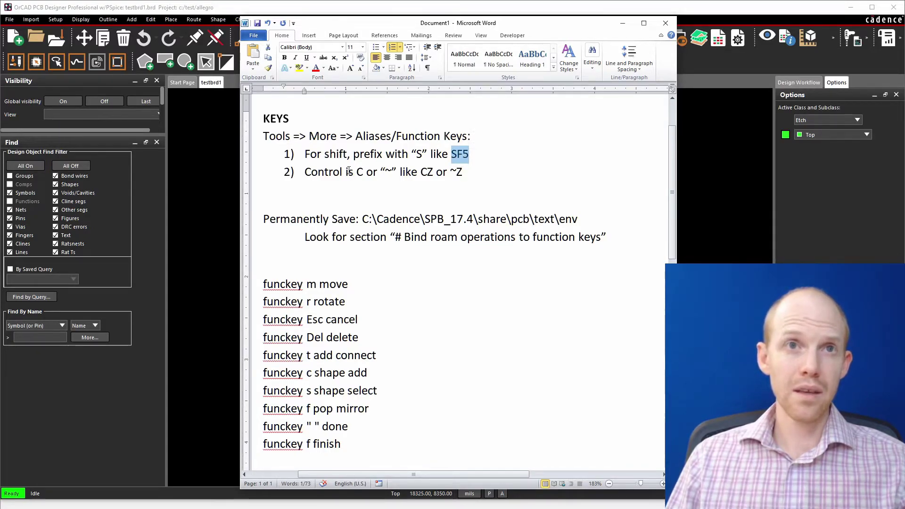
pyautogui.moveTo(356, 174); pyautogui.dragTo(385, 173)
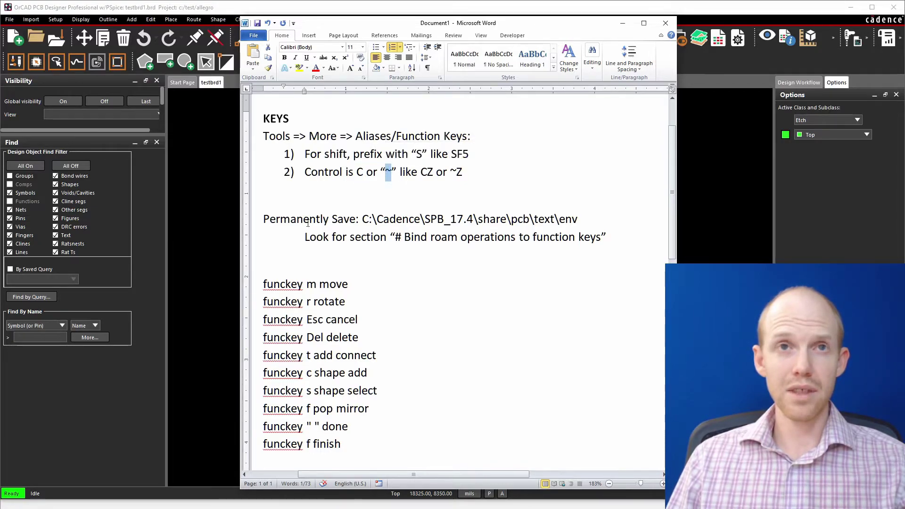
pyautogui.moveTo(266, 219); pyautogui.dragTo(581, 217)
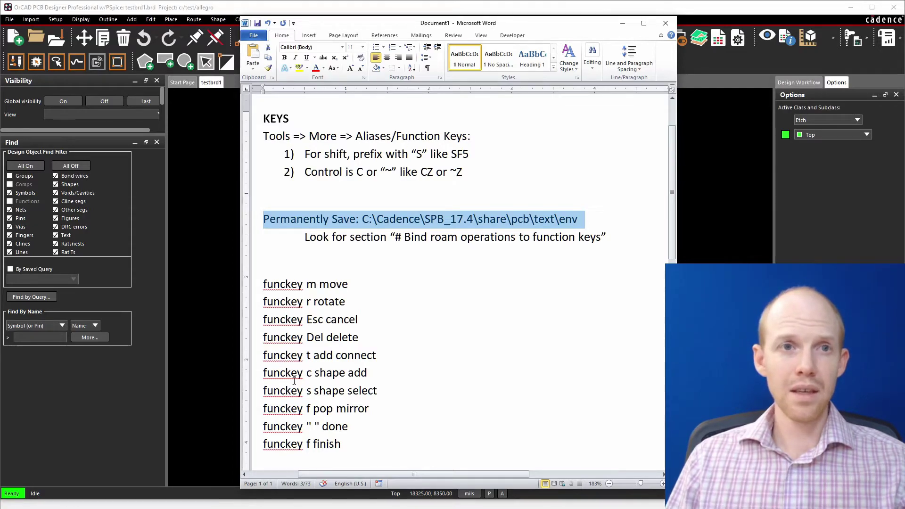
pyautogui.moveTo(263, 284); pyautogui.dragTo(354, 445)
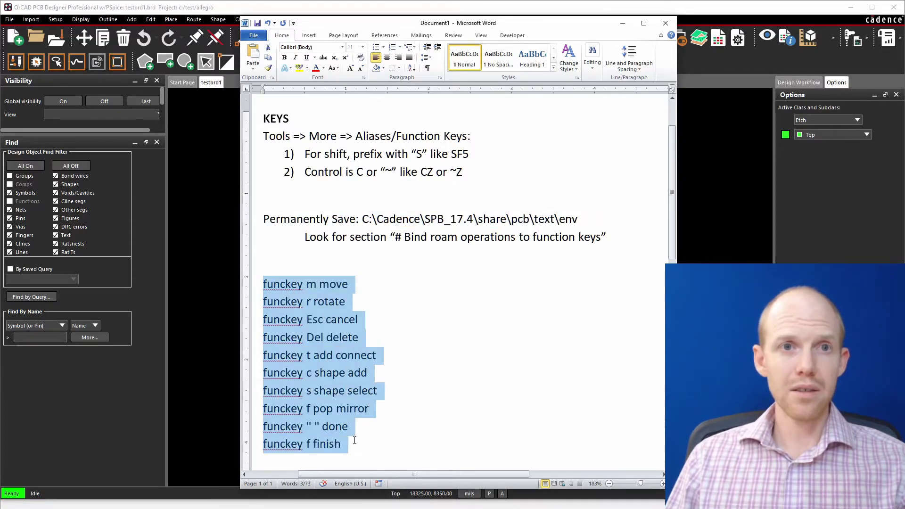
# Step: Examine each funckey line in the Word notes, from the m move shortcut through the quoted-space done shortcut
pyautogui.click(324, 286)
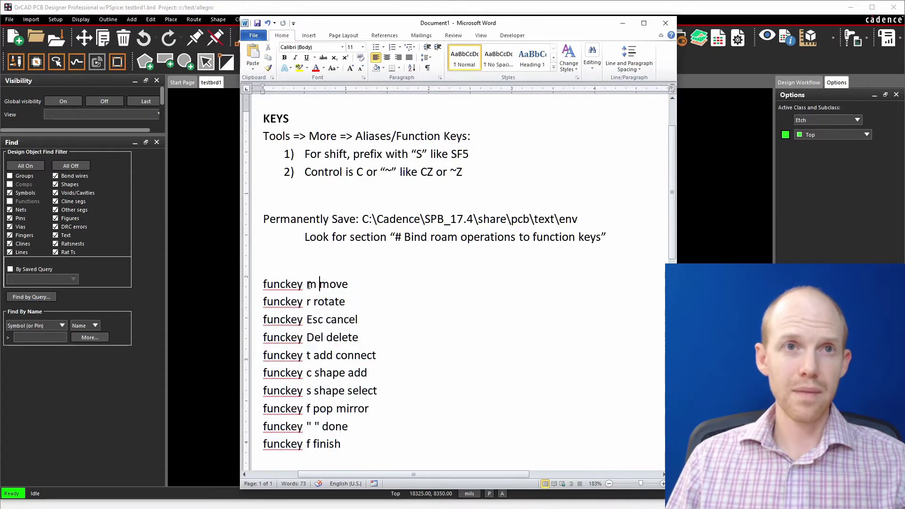
pyautogui.doubleClick(311, 284)
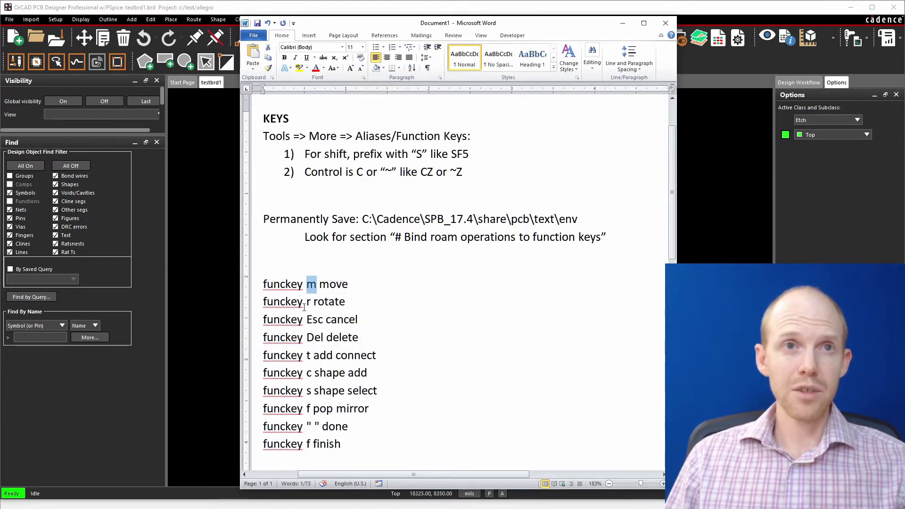
pyautogui.doubleClick(309, 302)
pyautogui.doubleClick(314, 320)
pyautogui.doubleClick(318, 338)
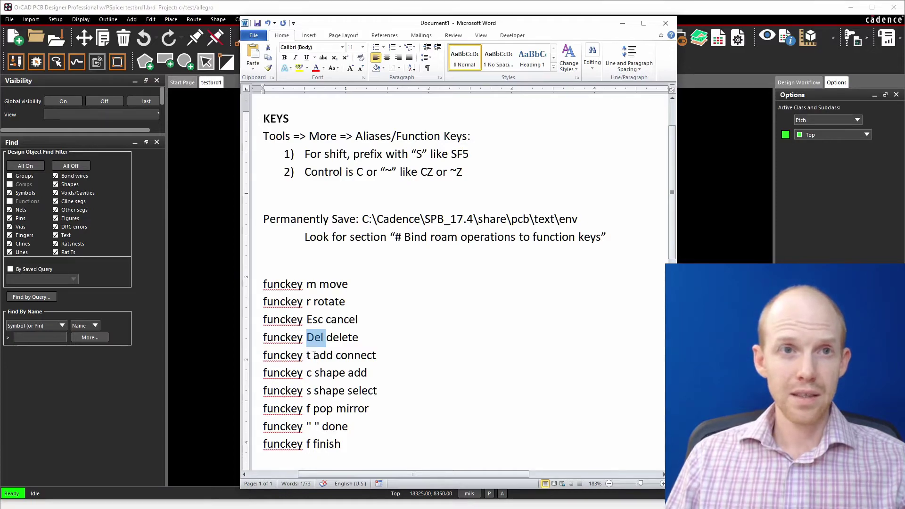
pyautogui.doubleClick(361, 356)
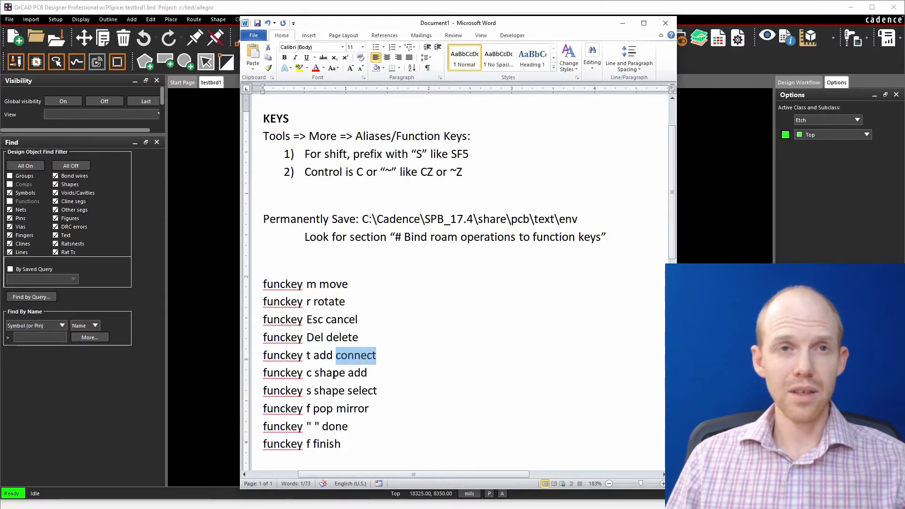
pyautogui.doubleClick(308, 372)
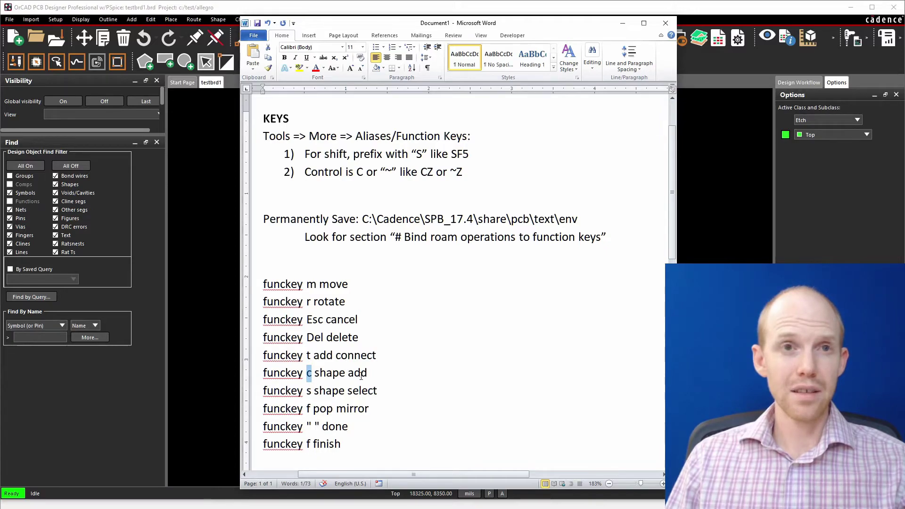
pyautogui.click(309, 391)
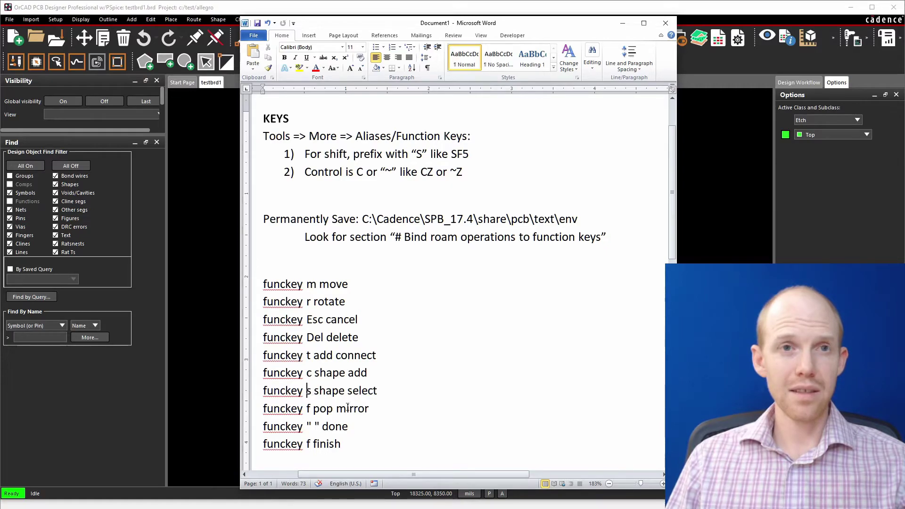
pyautogui.doubleClick(307, 408)
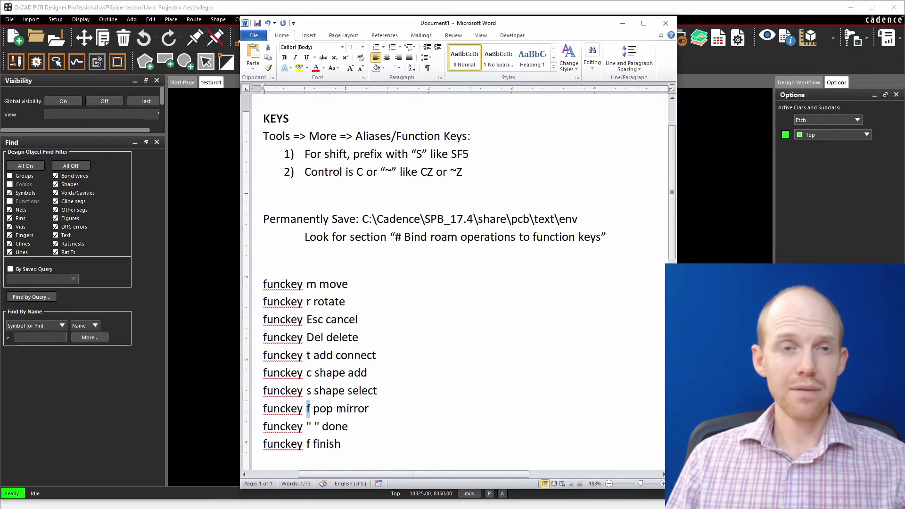
pyautogui.doubleClick(312, 426)
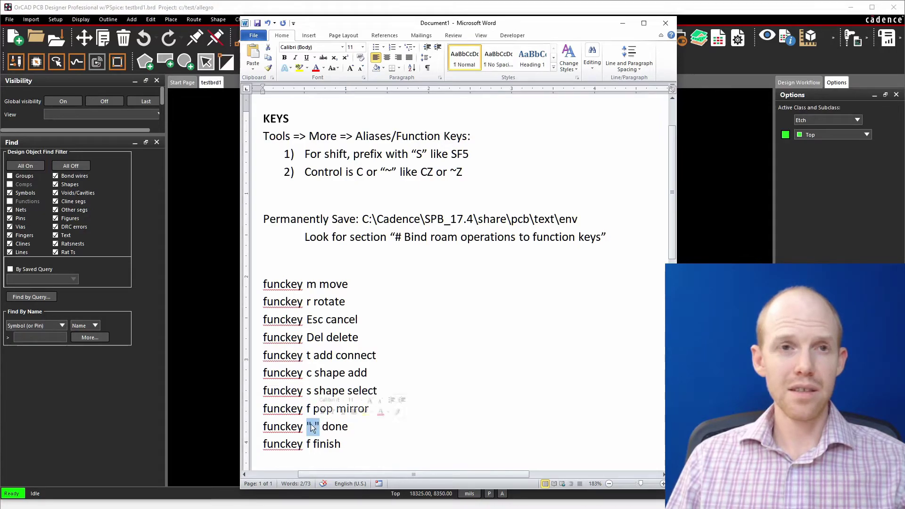
pyautogui.doubleClick(341, 428)
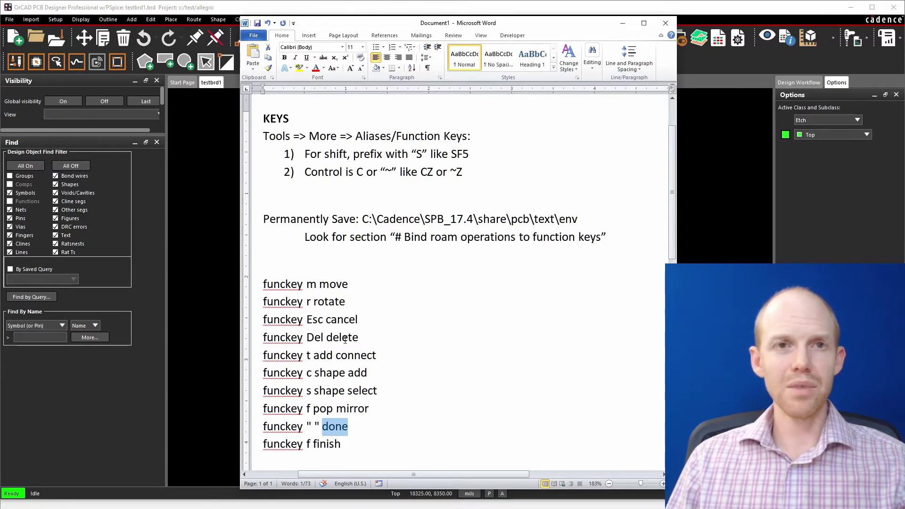
# Step: Review the Defined Aliases/Funckeys list in PCB Designer, highlight the F6 done alias, and close the list
pyautogui.moveTo(531, 22); pyautogui.dragTo(904, 115)
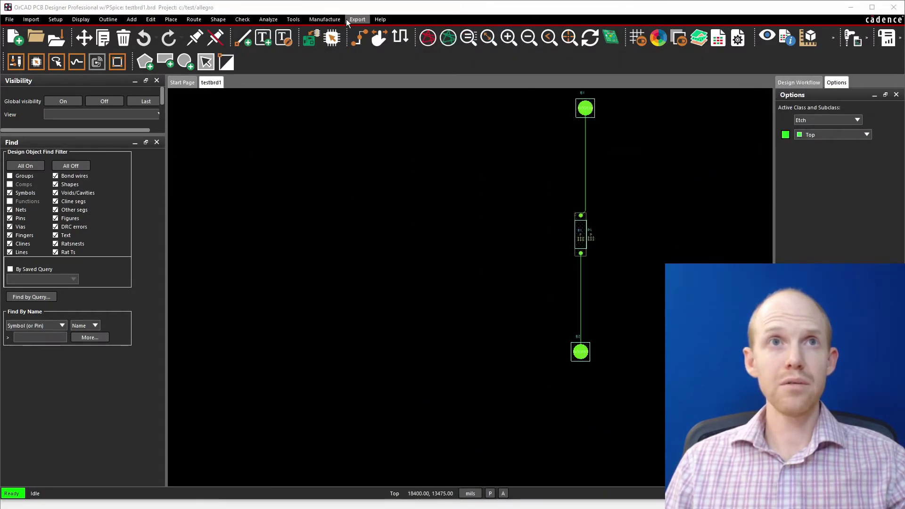
pyautogui.click(293, 19)
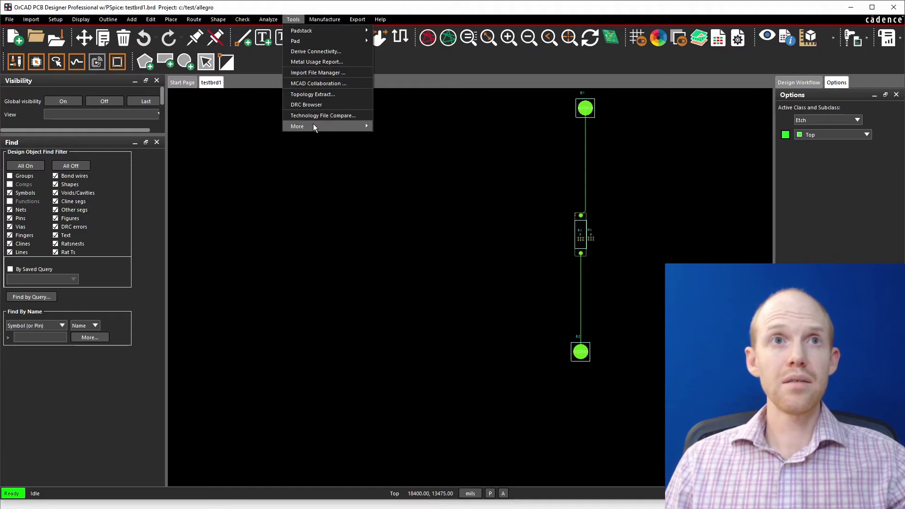
pyautogui.moveTo(313, 125)
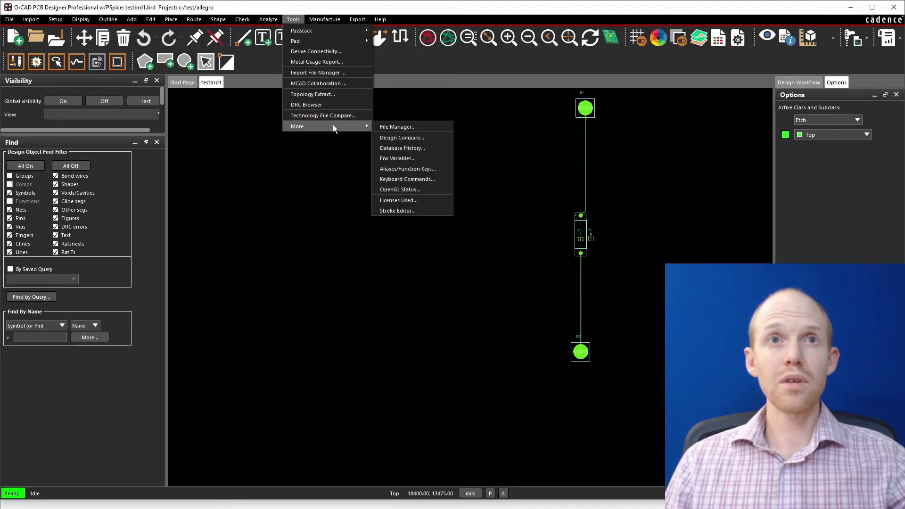
pyautogui.click(388, 169)
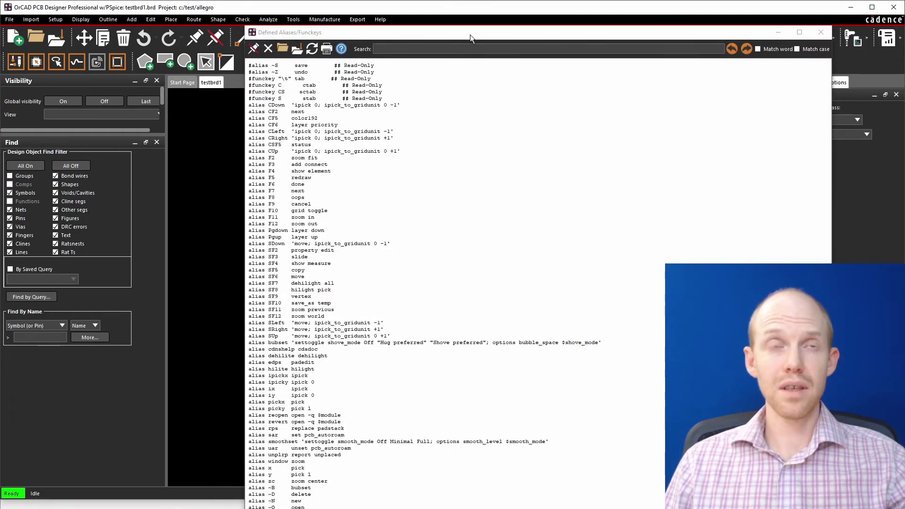
pyautogui.moveTo(470, 34); pyautogui.dragTo(390, 37)
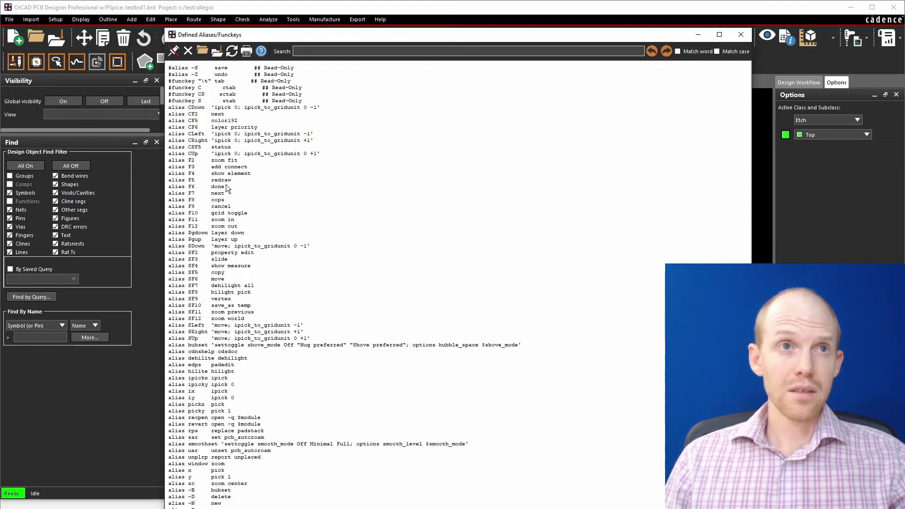
pyautogui.moveTo(172, 187); pyautogui.dragTo(229, 190)
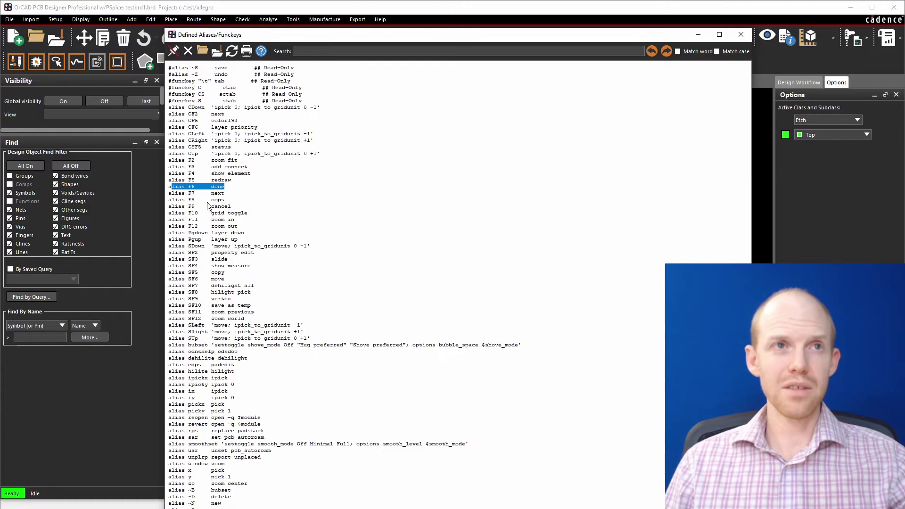
pyautogui.click(741, 34)
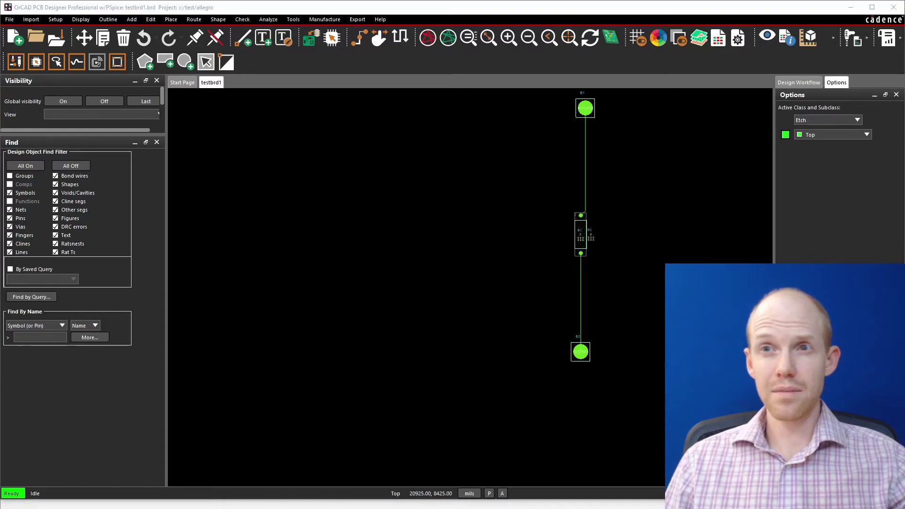
# Step: Switch to the Word notes, highlight the funckey m move line, and return to the testbrd1 board
pyautogui.hotkey('alt', 'Tab')
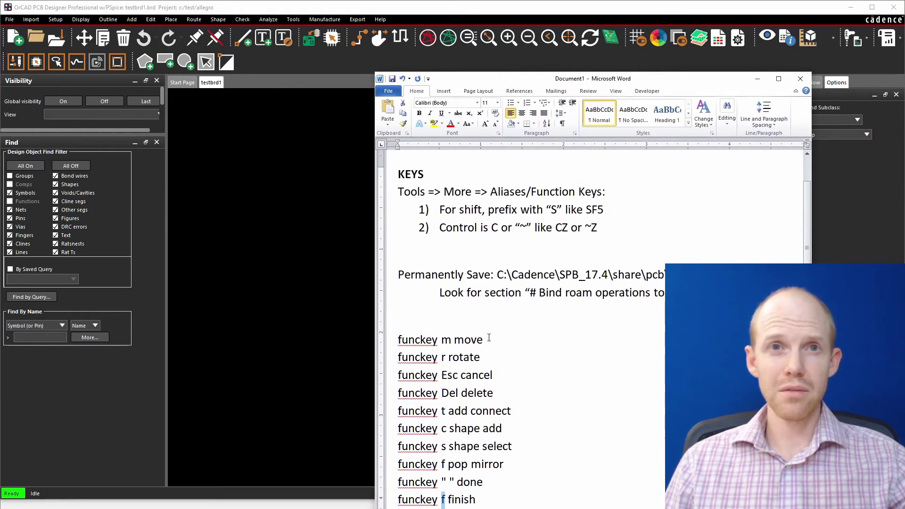
pyautogui.moveTo(489, 338); pyautogui.dragTo(398, 340)
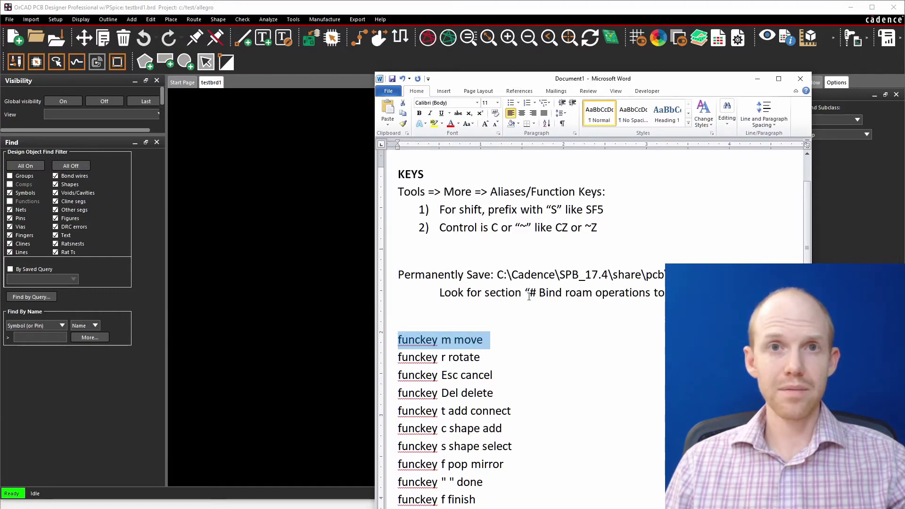
pyautogui.hotkey('alt', 'Tab')
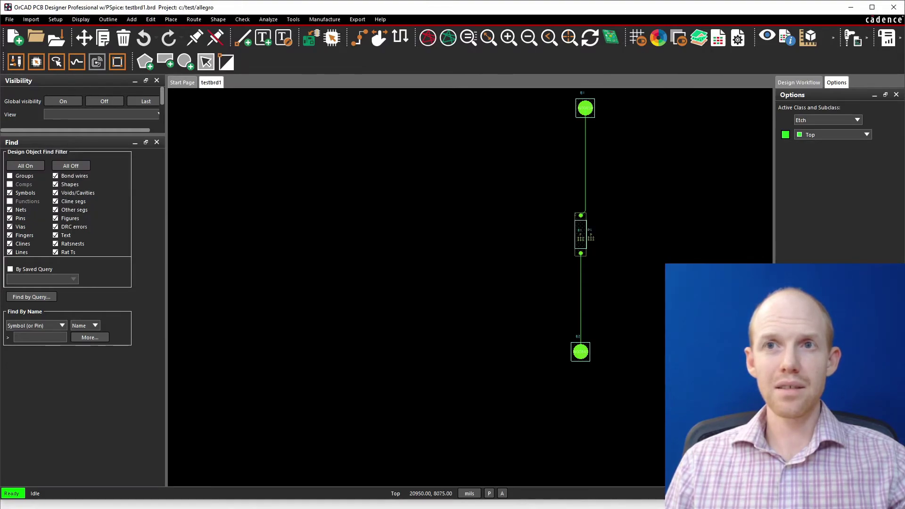
# Step: Try moving the component between the two large pads with the Move command
pyautogui.click(84, 37)
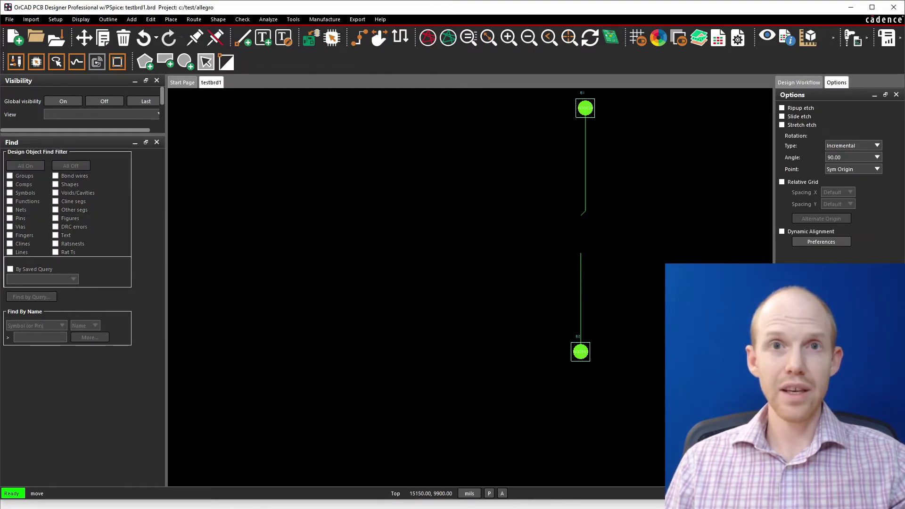
pyautogui.click(581, 235)
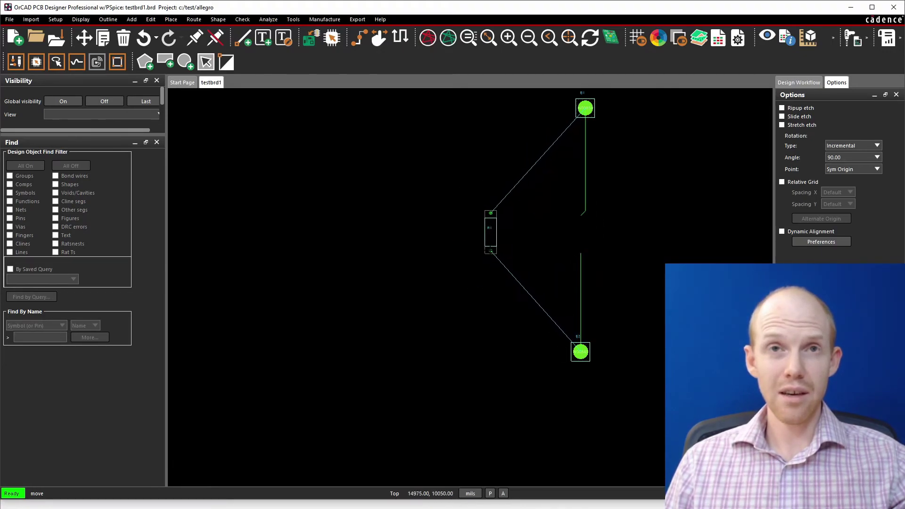
pyautogui.click(581, 234)
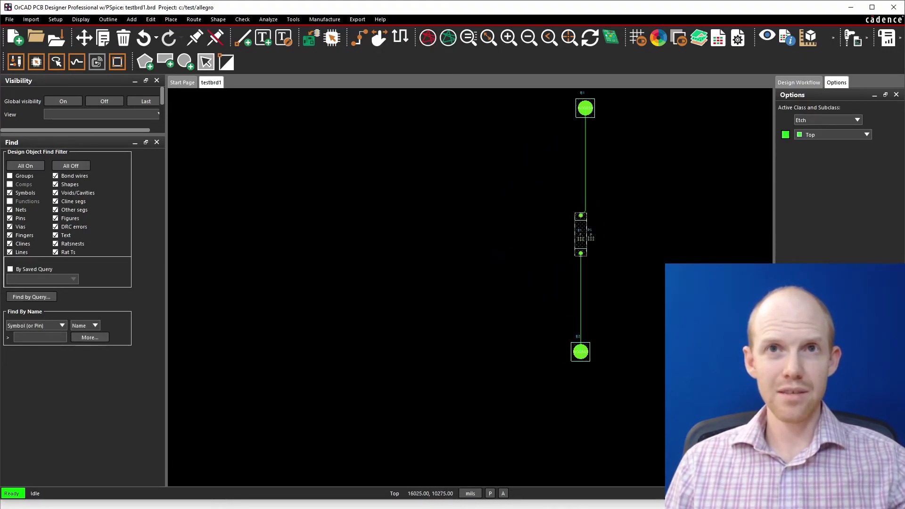
# Step: In File Explorer, locate the env file and its backup in C:\Cadence\SPB_17.4\share\pcb\text, and open env in Notepad++
pyautogui.click(426, 497)
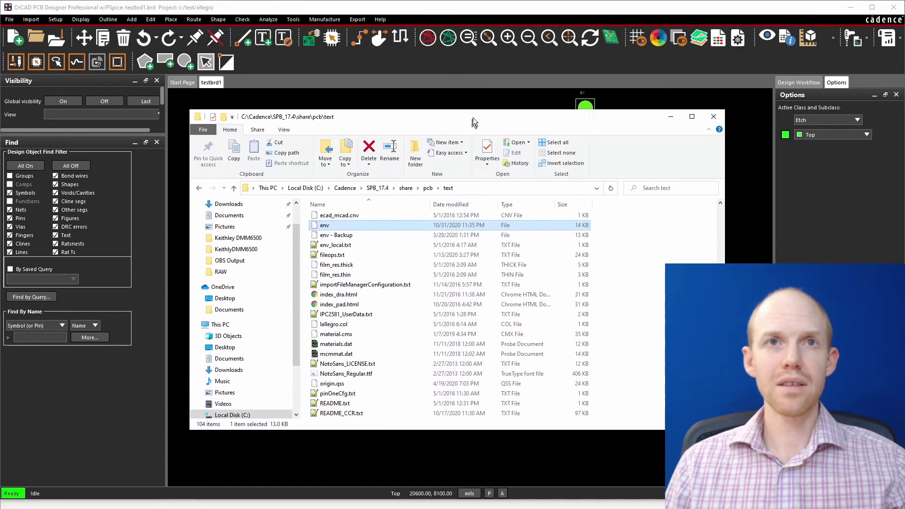
pyautogui.moveTo(474, 118); pyautogui.dragTo(472, 70)
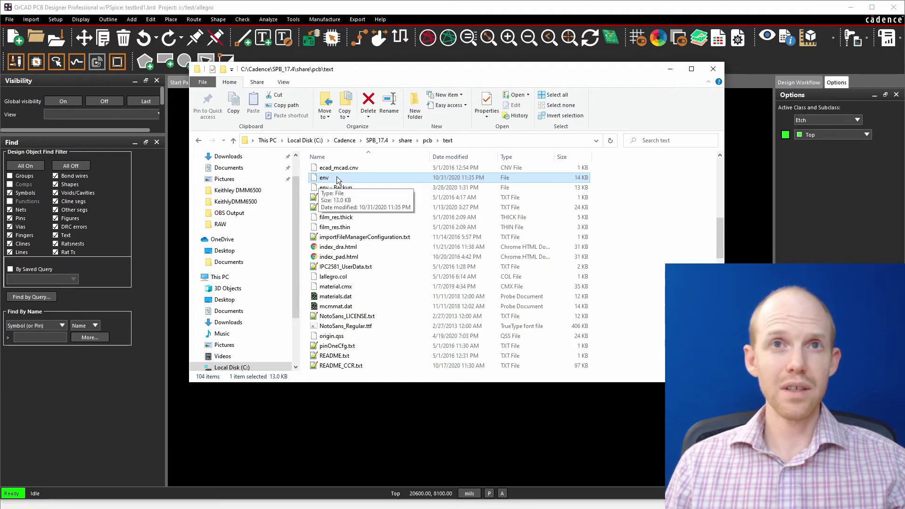
pyautogui.click(325, 188)
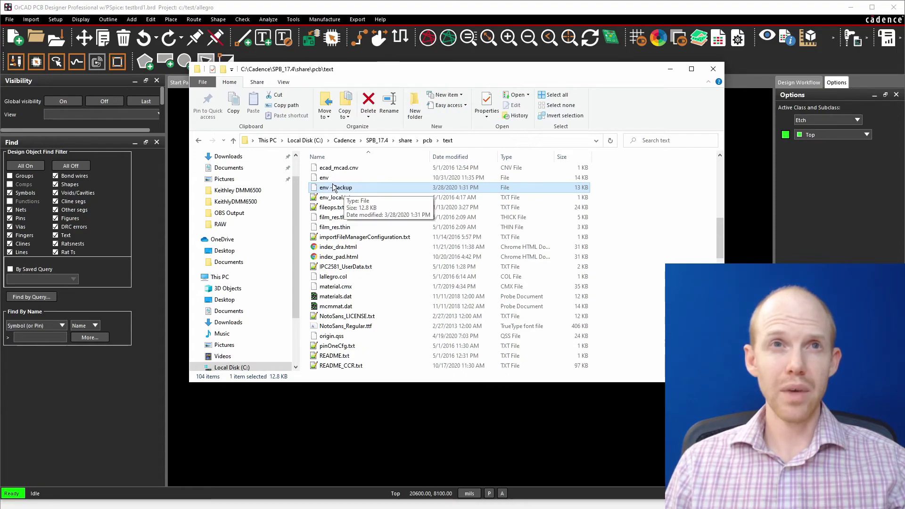
pyautogui.click(326, 178)
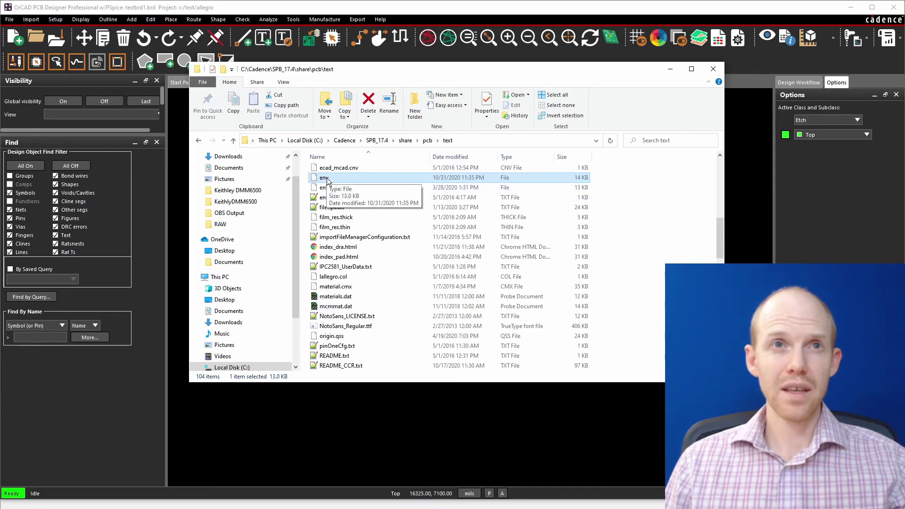
pyautogui.rightClick(327, 179)
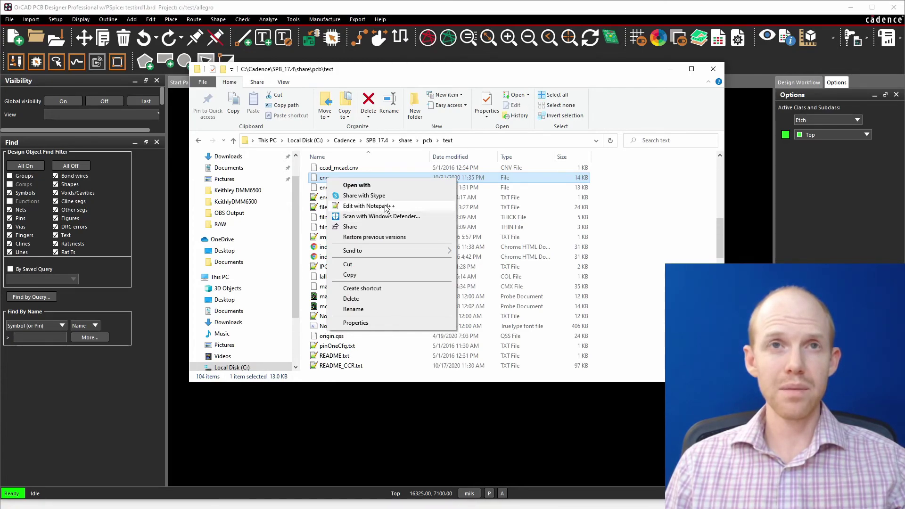
pyautogui.click(417, 208)
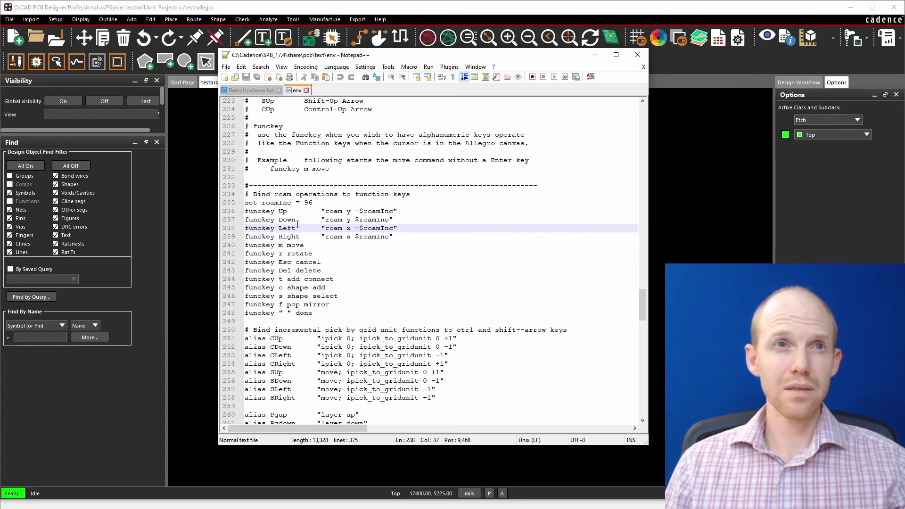
# Step: Examine the "# Bind roam operations to function keys" section, including the roam bindings and the custom funckey lines beneath them
pyautogui.scroll(1, 298, 225)
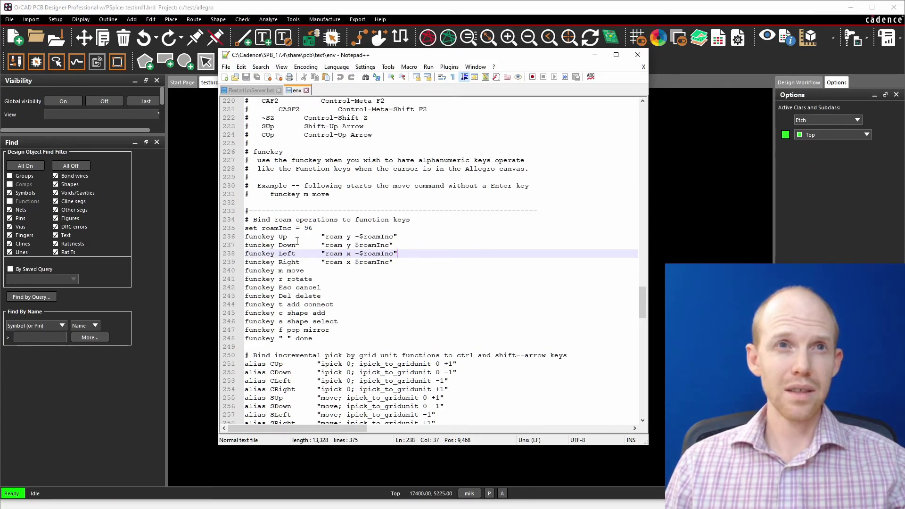
pyautogui.moveTo(412, 220); pyautogui.dragTo(245, 219)
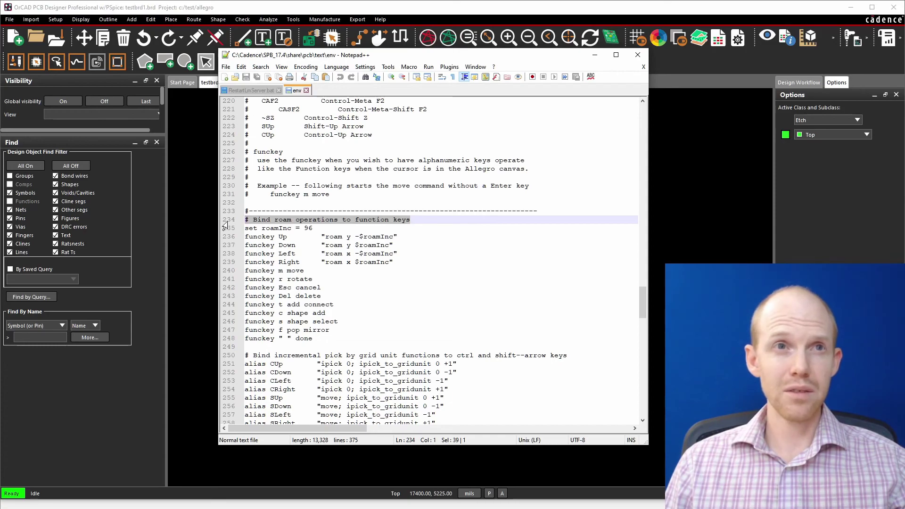
pyautogui.scroll(-2, 283, 227)
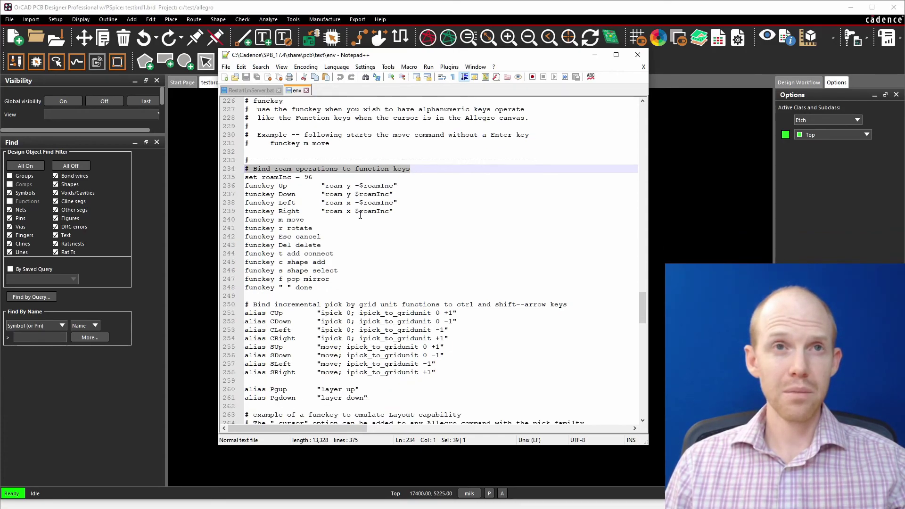
pyautogui.click(392, 210)
pyautogui.moveTo(393, 211); pyautogui.dragTo(233, 178)
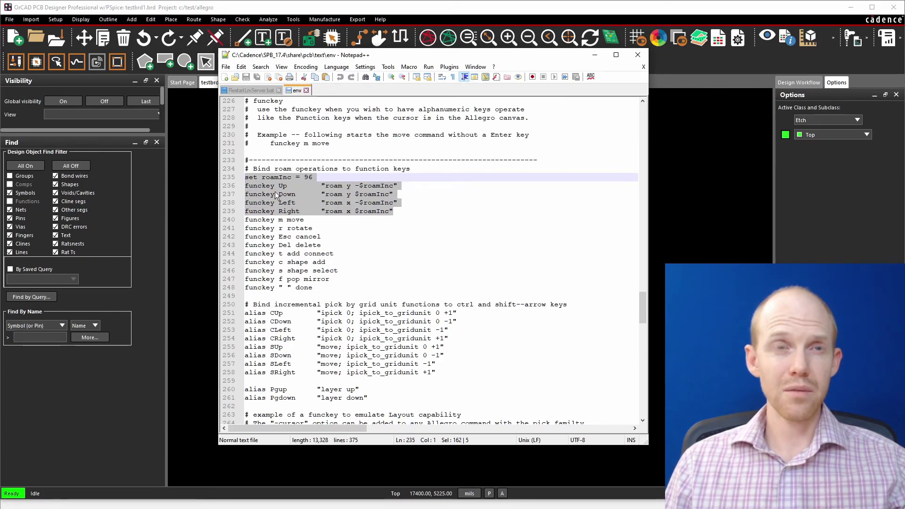
pyautogui.moveTo(313, 288); pyautogui.dragTo(226, 227)
pyautogui.click(321, 245)
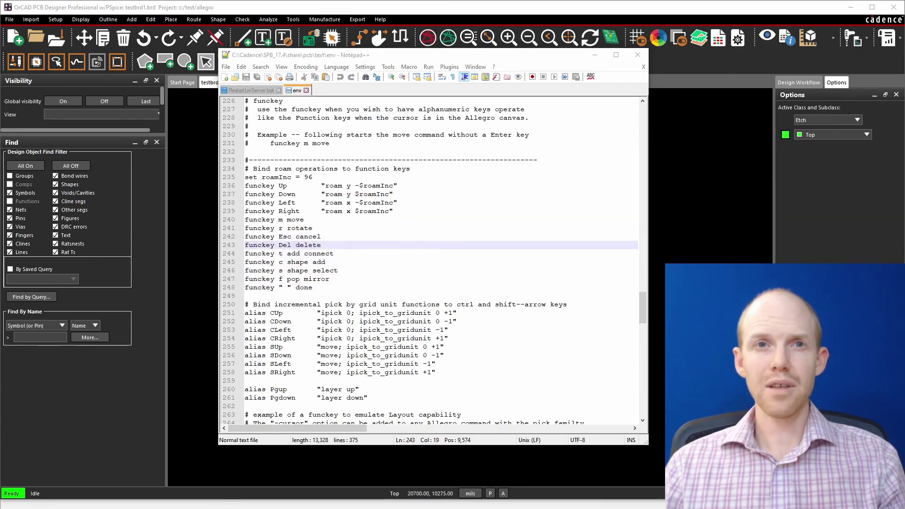